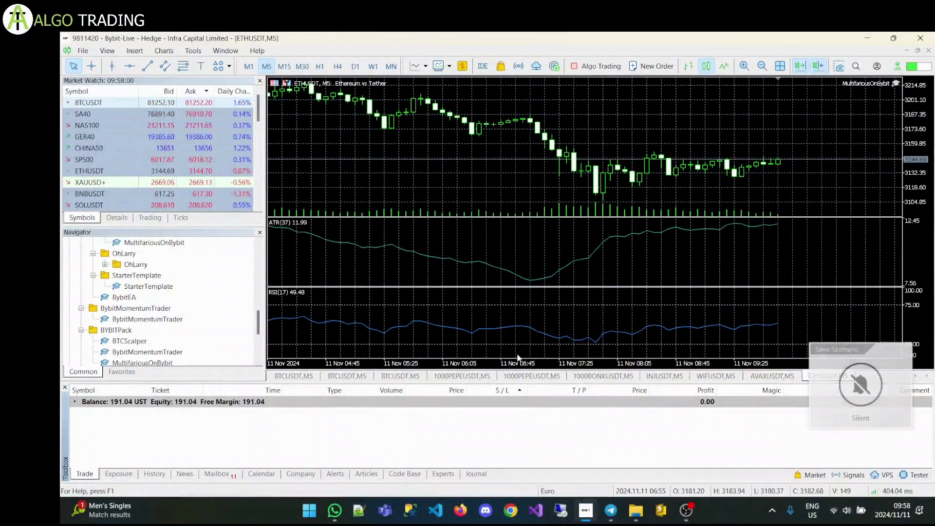
- Cycle through the BTCUSDT M5 chart tabs to the third chart
click(310, 376)
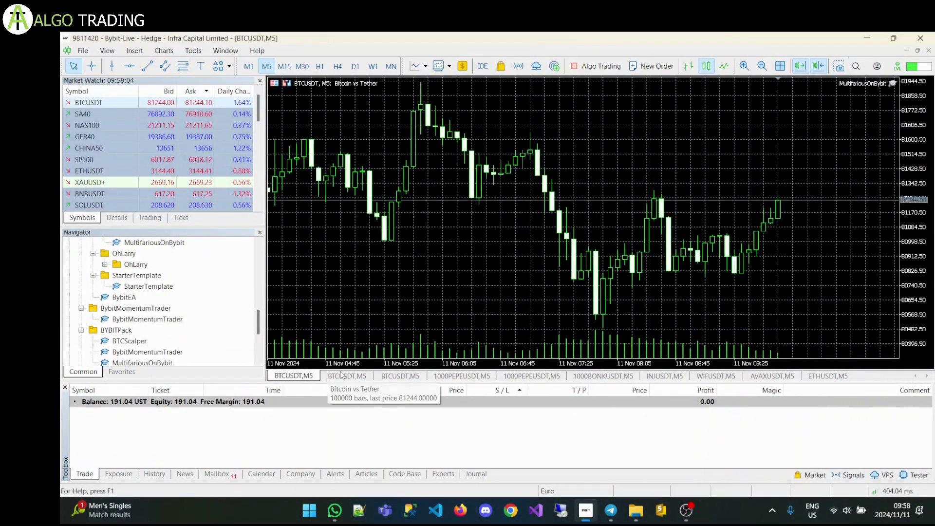
click(343, 375)
click(399, 376)
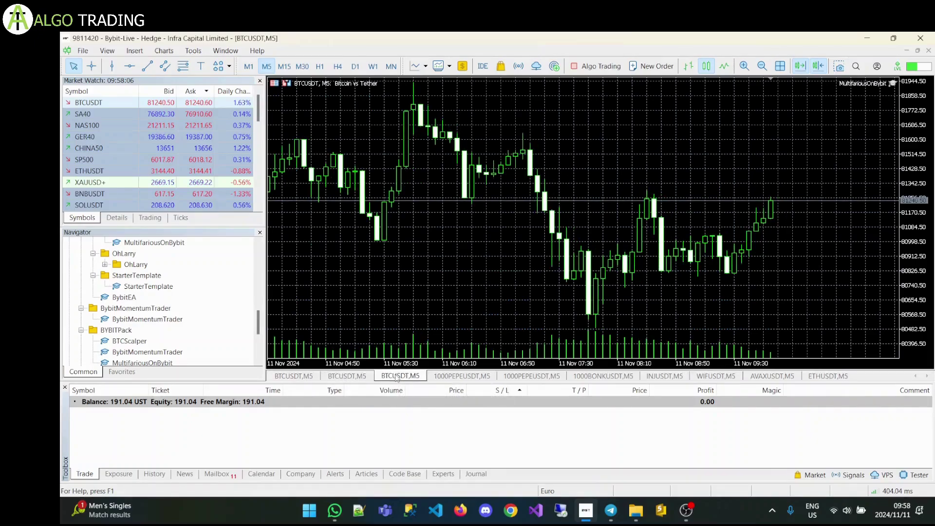
- Review the closed BTCUSDT, WIFUSDT and INJUSDT trades in History, totalling 18.20 profit
click(153, 474)
scroll(611, 429, up, 1)
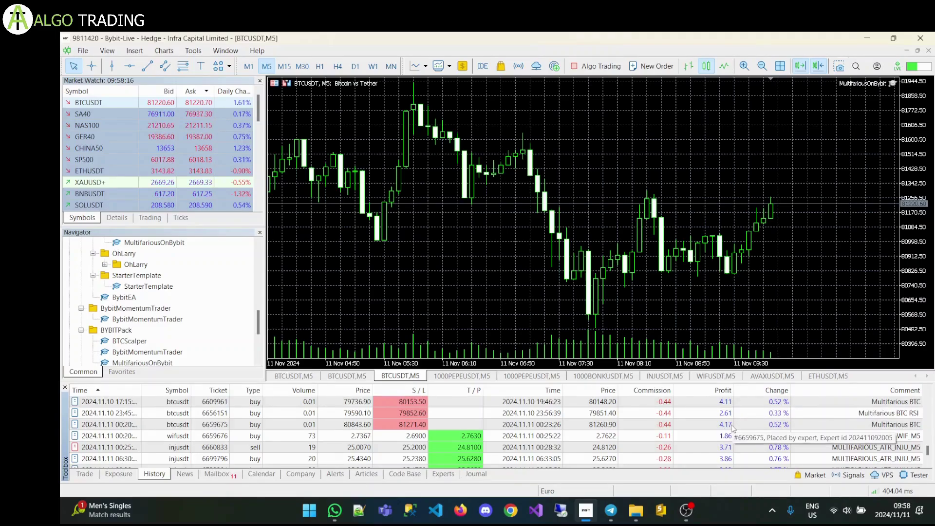
scroll(734, 429, down, 1)
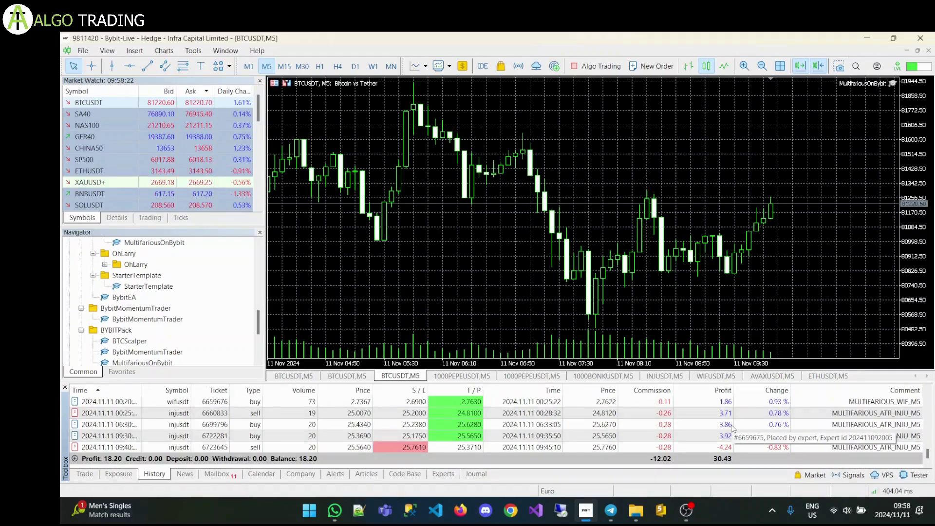
- Show the Trade view (balance 191.04, no open positions) and the first BTCUSDT M5 chart
click(94, 474)
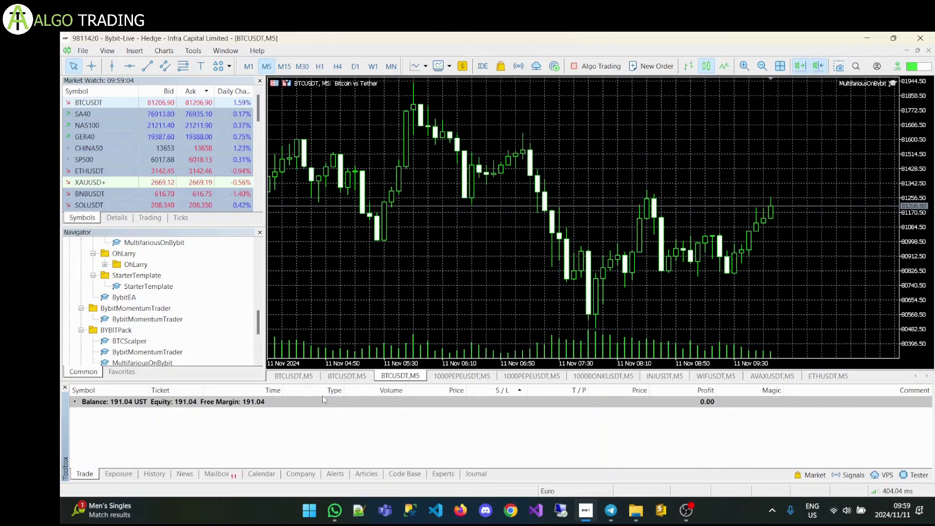
click(296, 377)
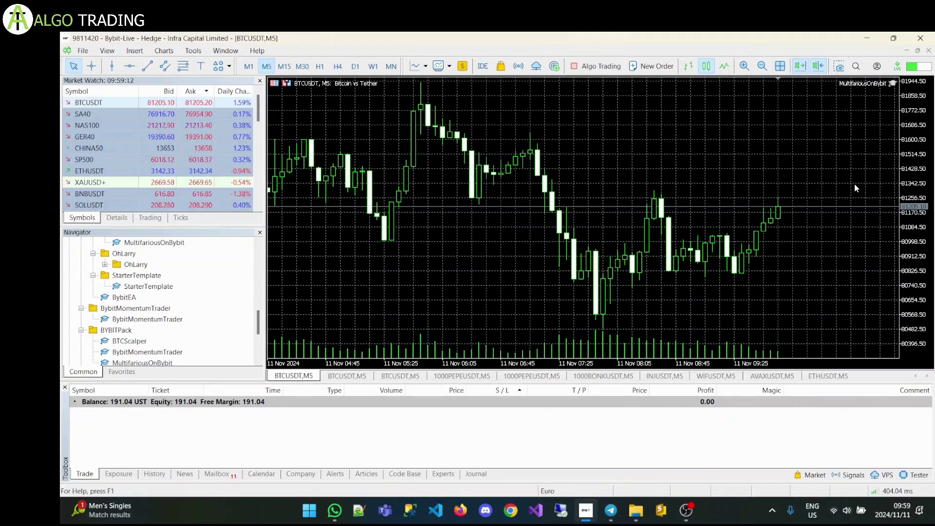
click(893, 83)
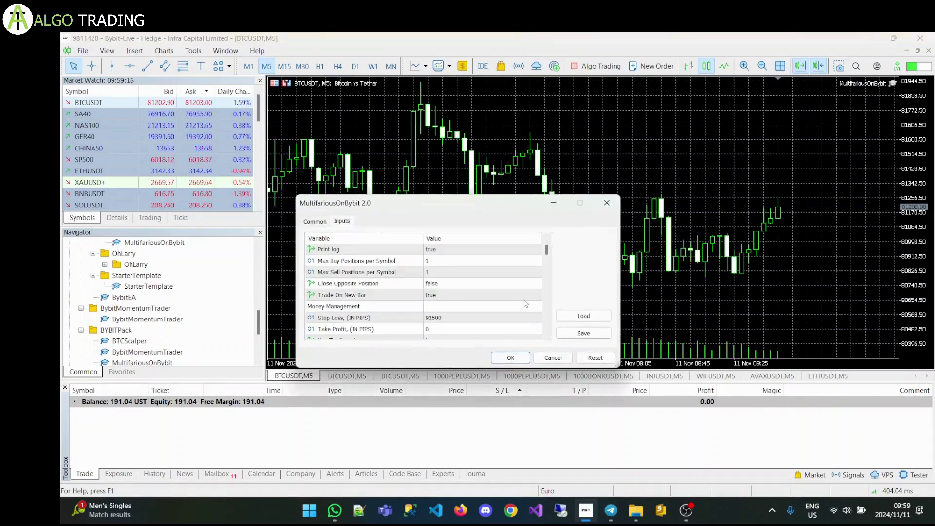
scroll(525, 303, down, 3)
scroll(525, 303, down, 2)
scroll(525, 303, down, 2)
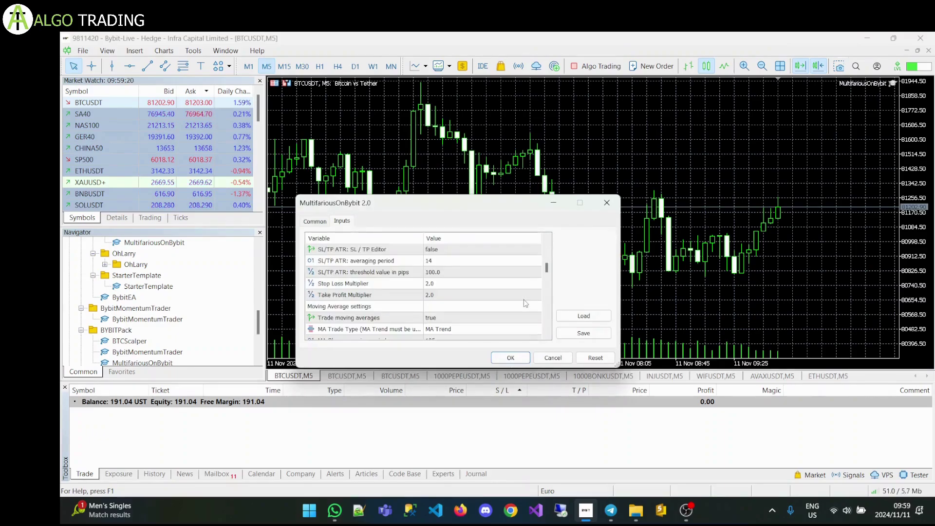
scroll(525, 303, down, 3)
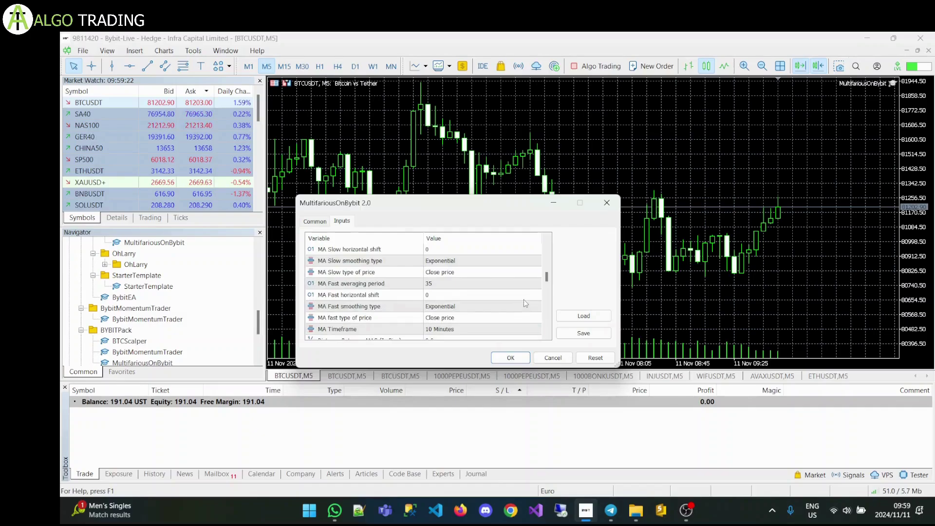
scroll(524, 299, up, 1)
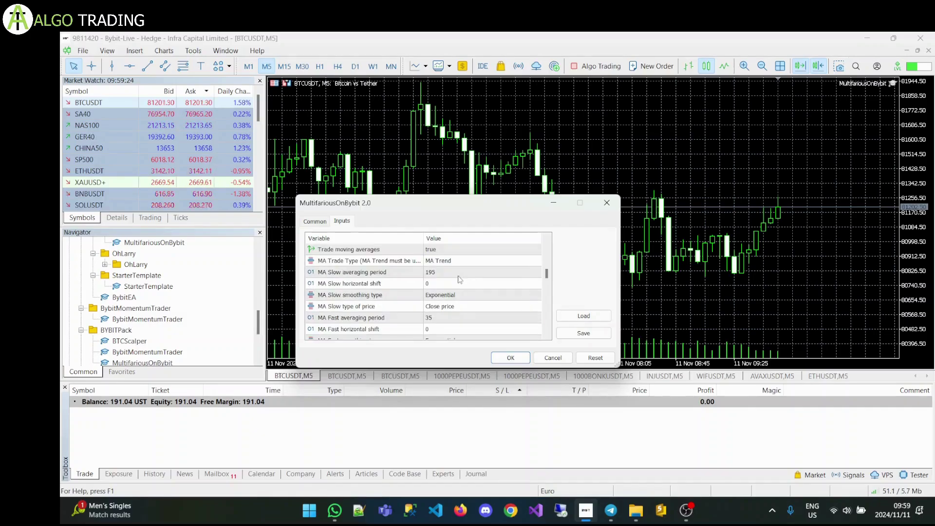
scroll(496, 300, up, 1)
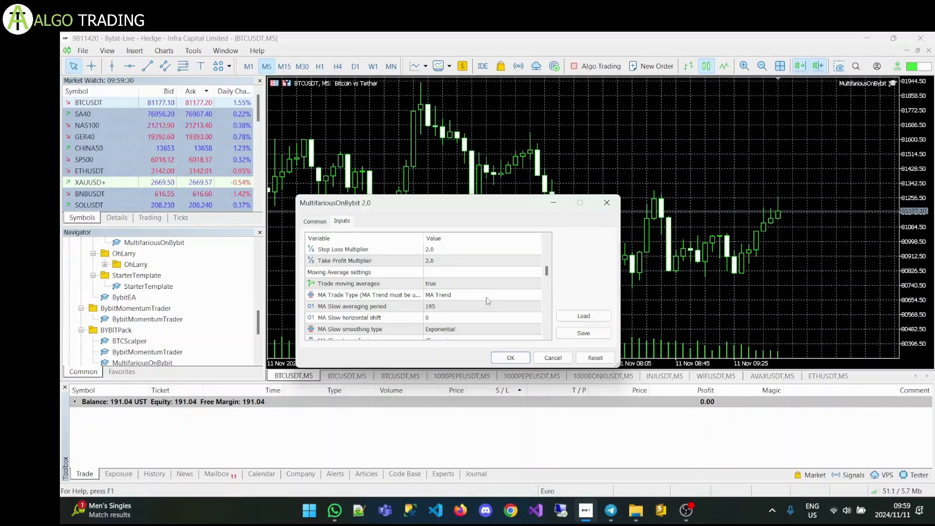
scroll(487, 298, down, 1)
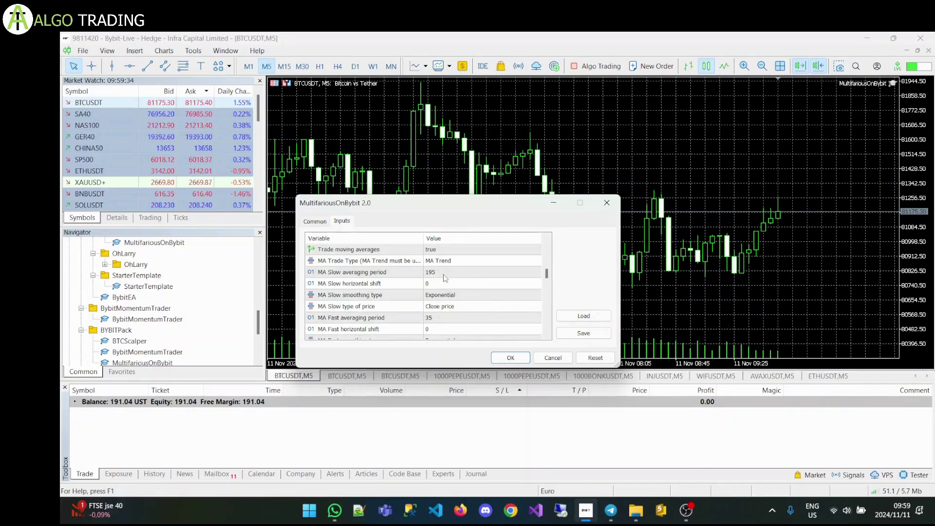
click(511, 357)
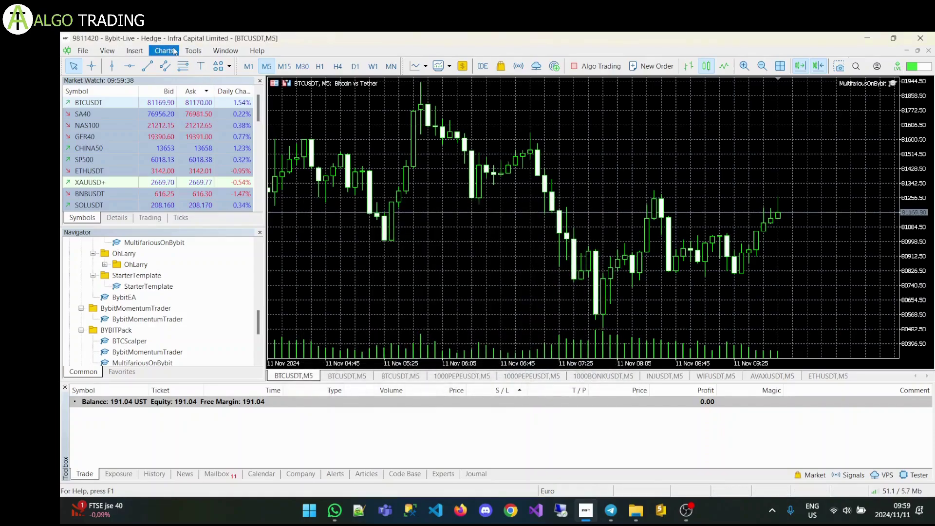
- Add a 195-period exponential moving average on Close, coloured SpringGreen
click(134, 51)
mouse_move(155, 64)
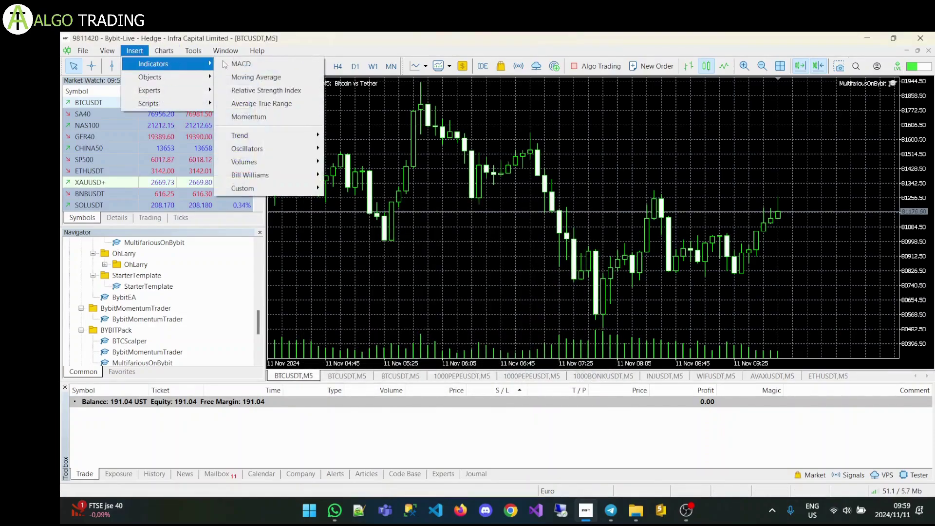
click(269, 77)
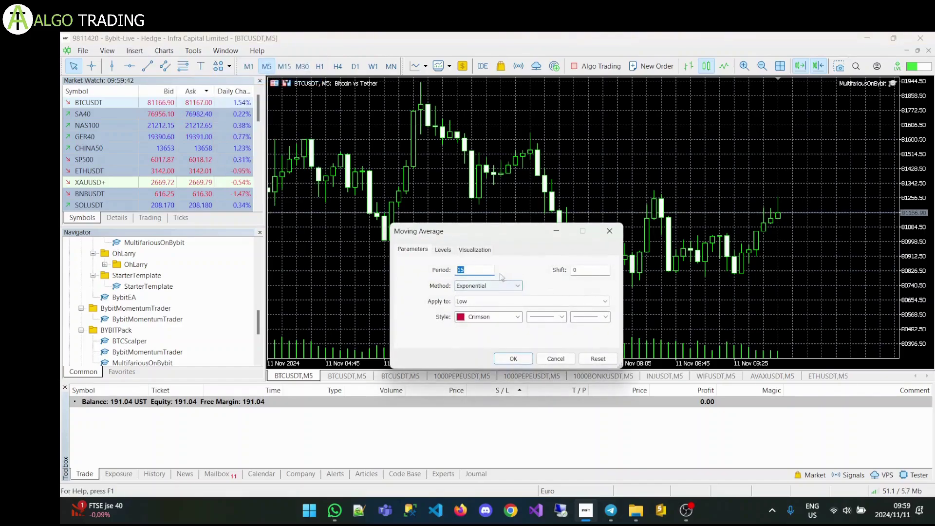
text(1)
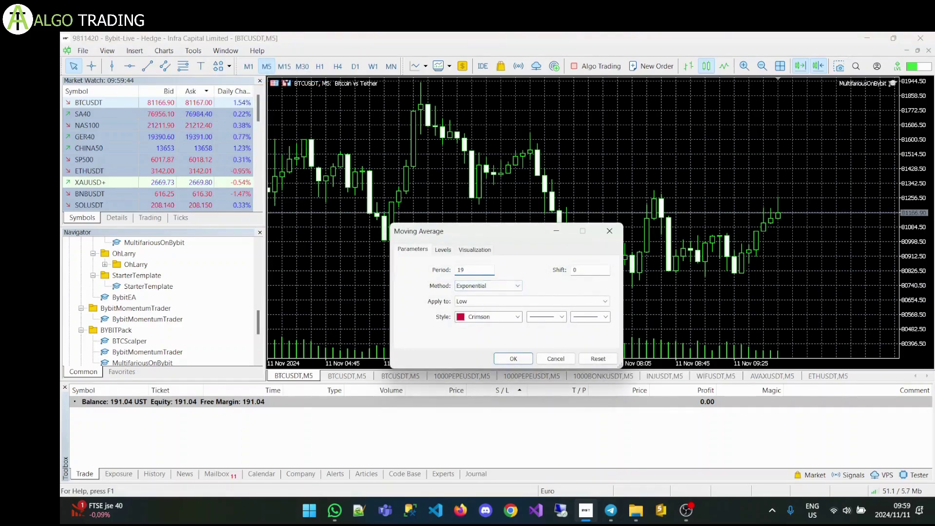
click(516, 318)
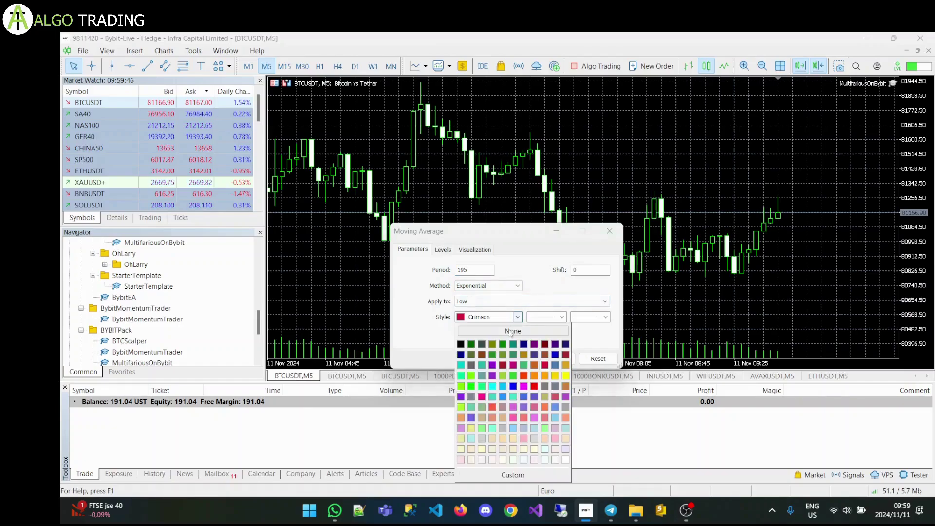
click(481, 386)
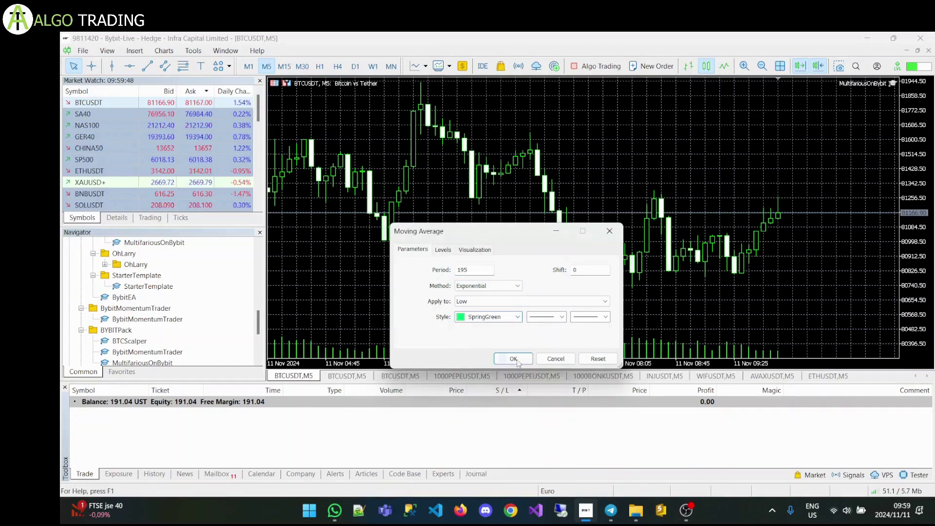
click(505, 302)
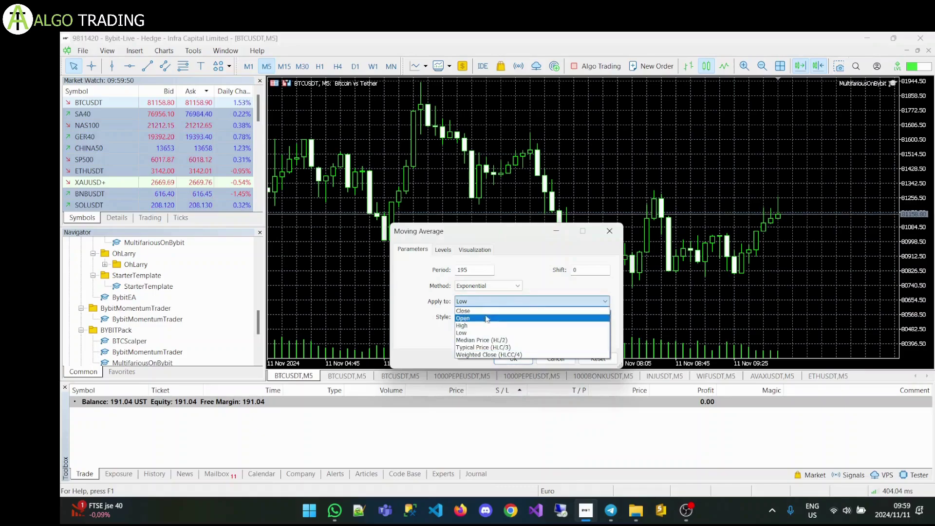
click(504, 309)
click(517, 359)
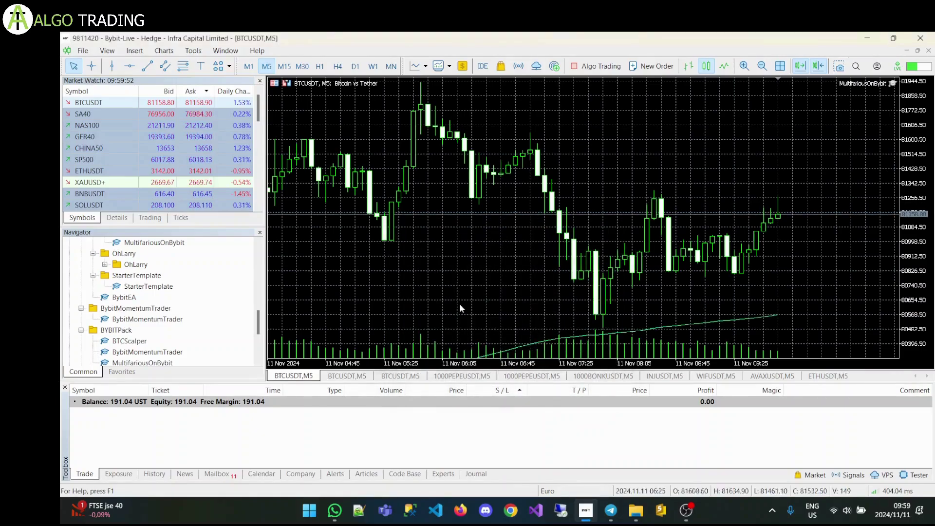
- Add a 35-period exponential moving average coloured OrangeRed
click(135, 51)
mouse_move(156, 63)
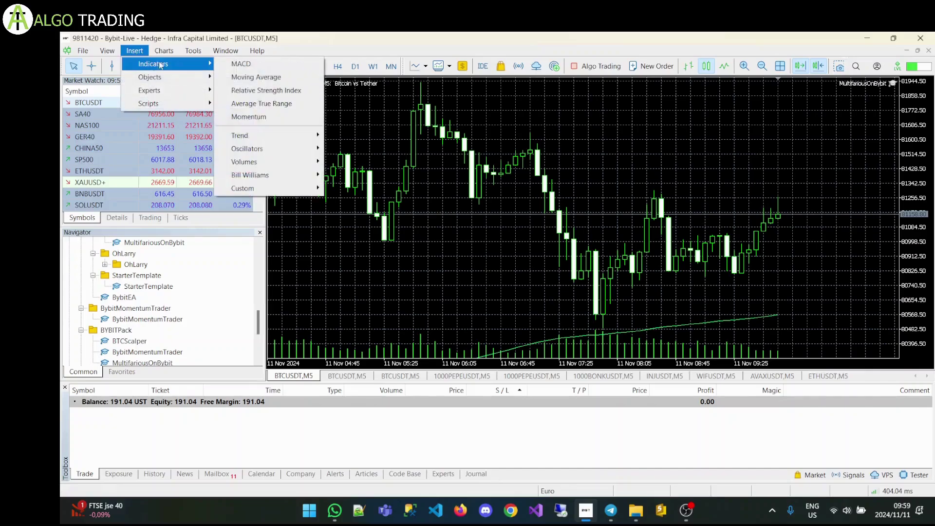
click(268, 75)
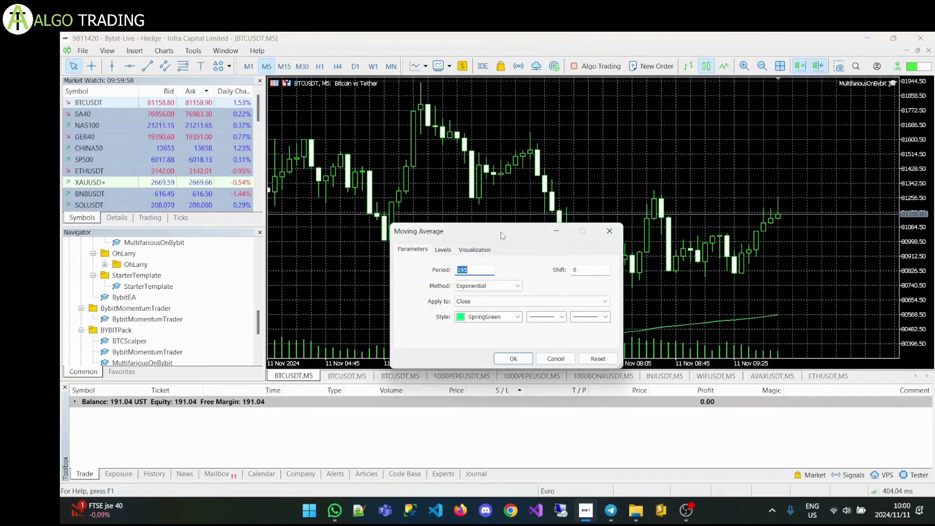
text(35)
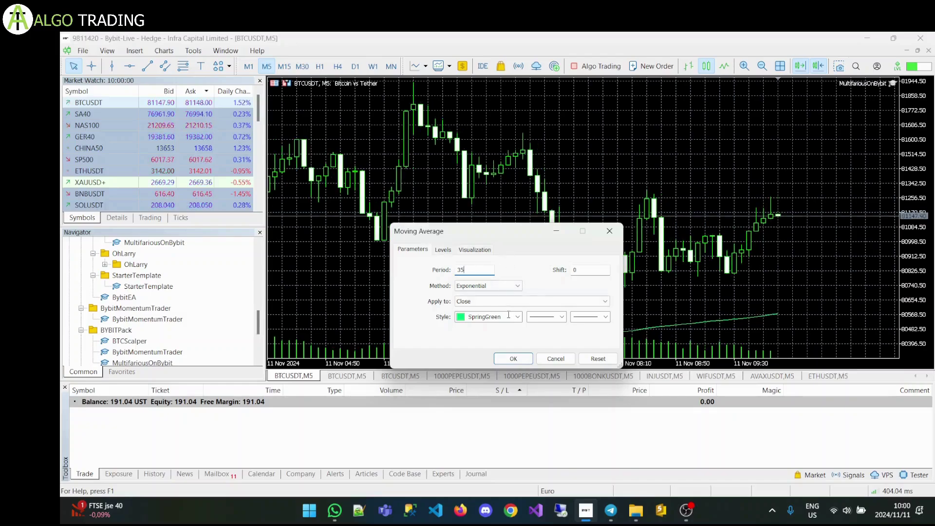
click(515, 317)
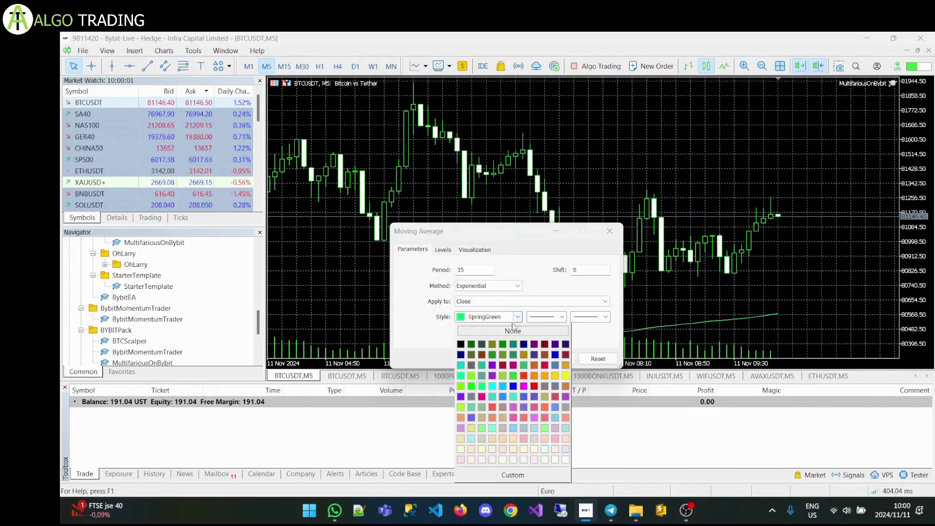
click(524, 376)
click(513, 359)
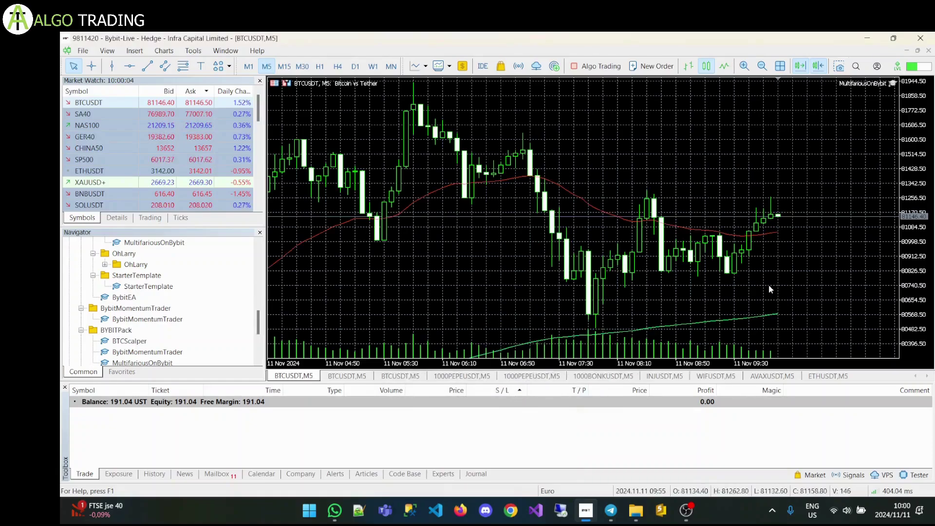
click(893, 84)
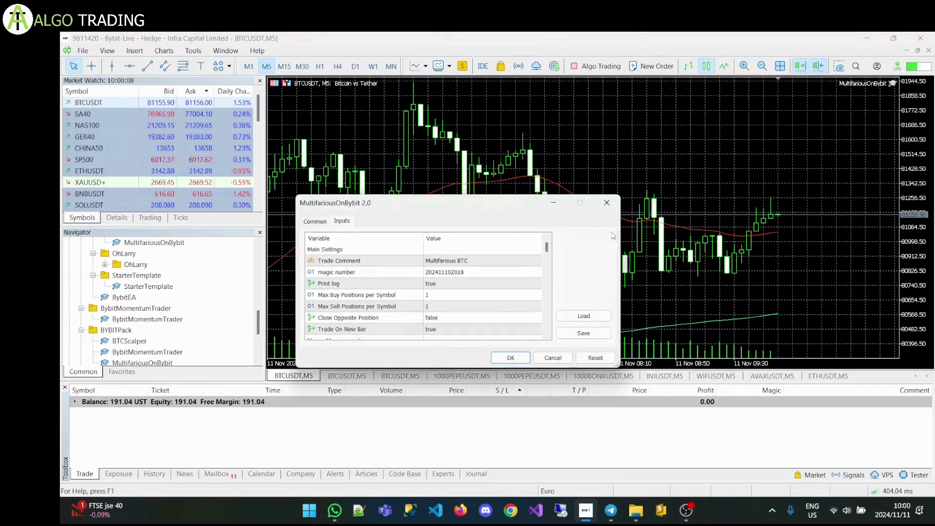
scroll(486, 306, down, 10)
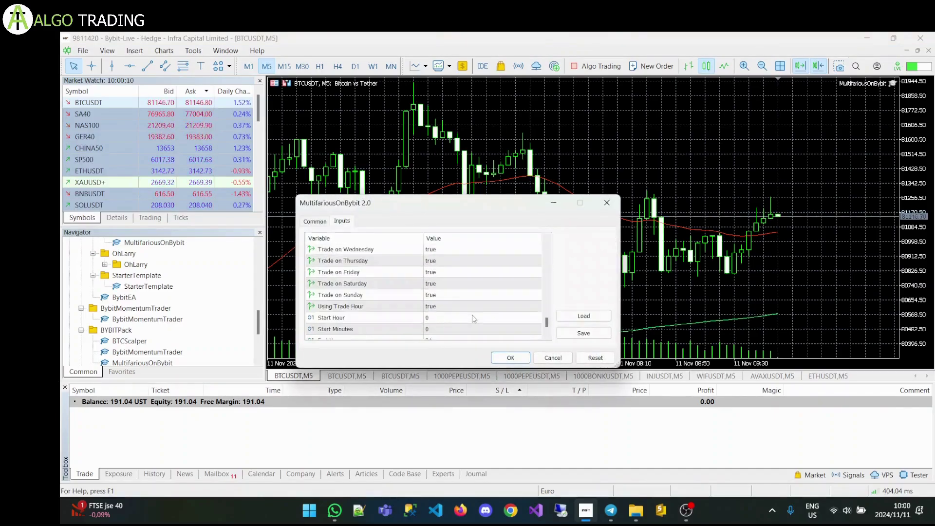
scroll(474, 318, up, 6)
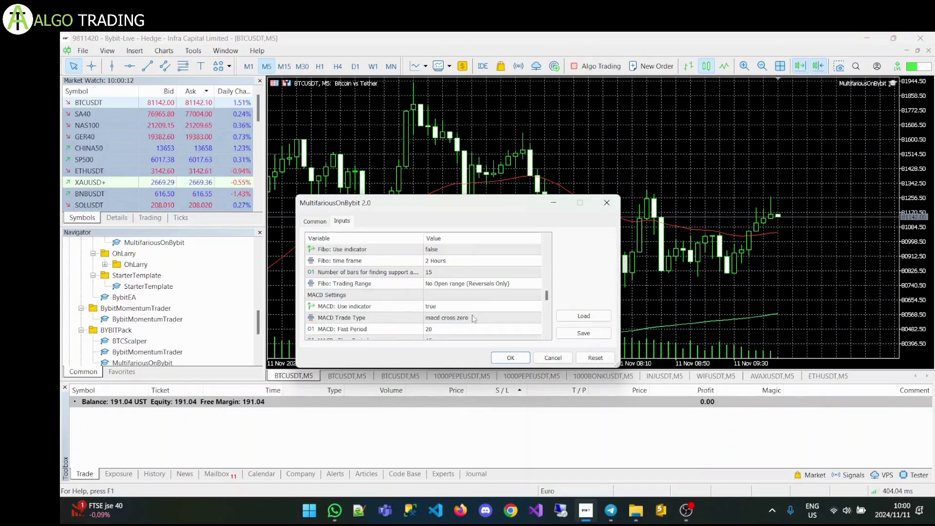
scroll(474, 319, down, 2)
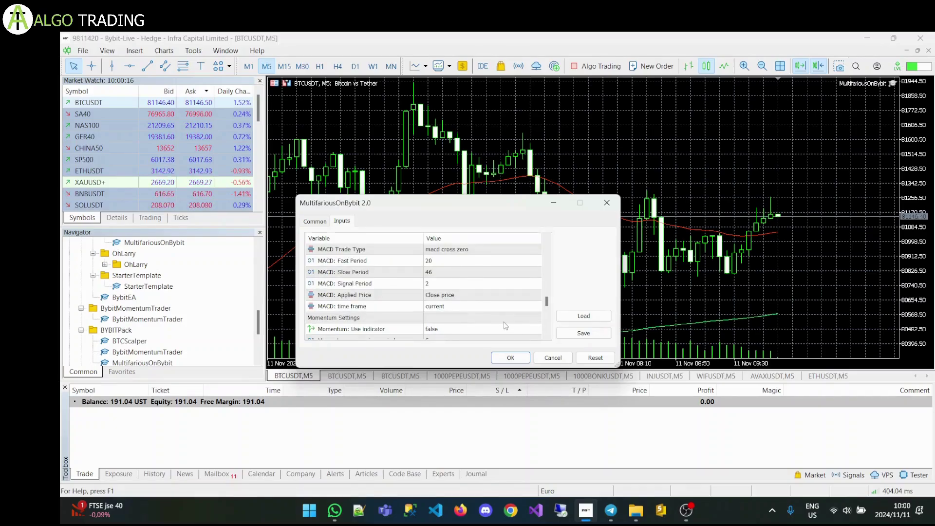
click(511, 358)
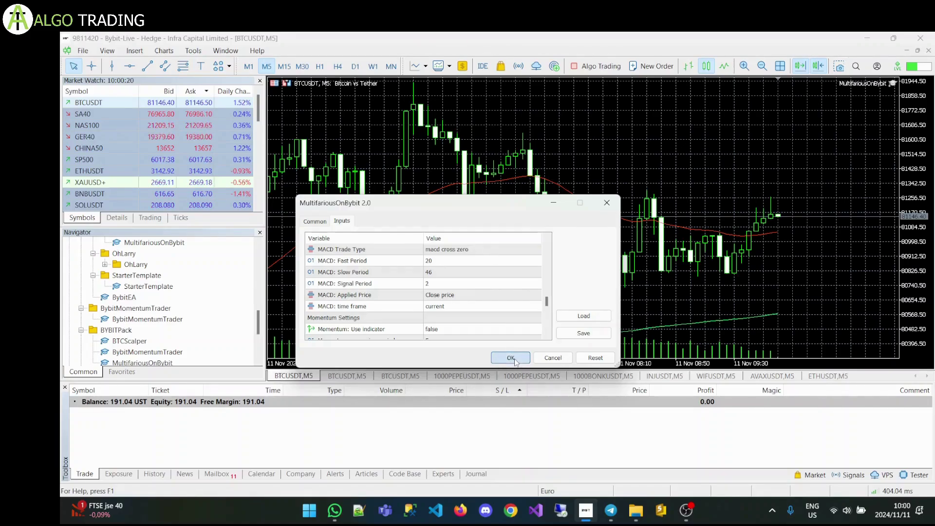
- Insert a MACD with Fast EMA 20, Slow EMA 46 and MACD SMA 2
click(135, 50)
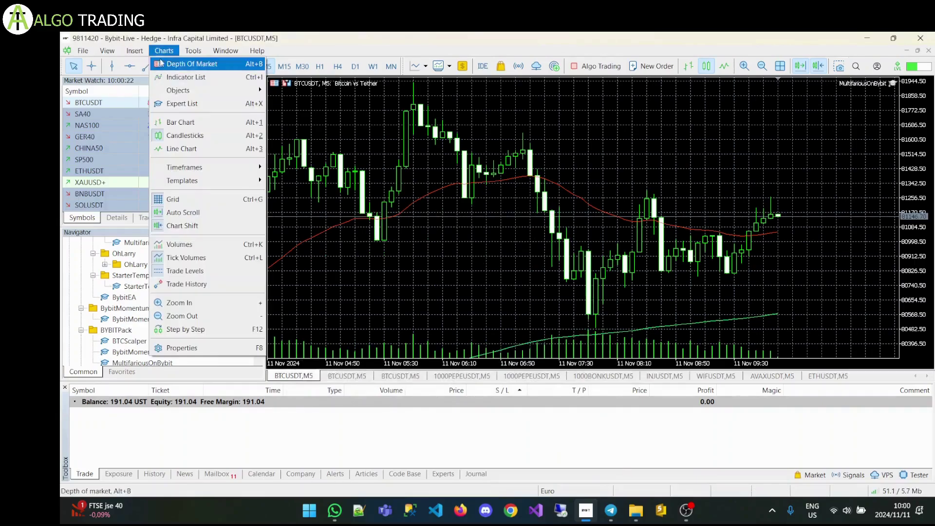
click(164, 50)
click(135, 51)
mouse_move(151, 65)
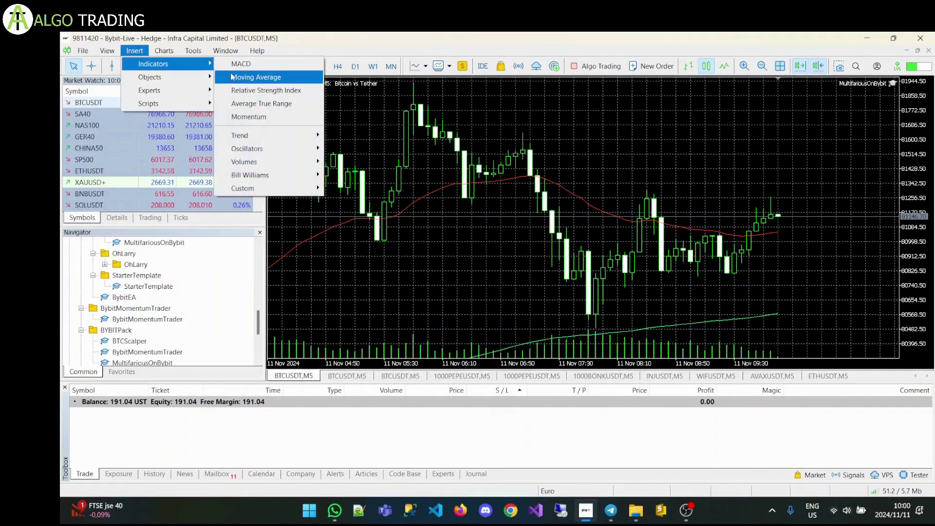
click(259, 66)
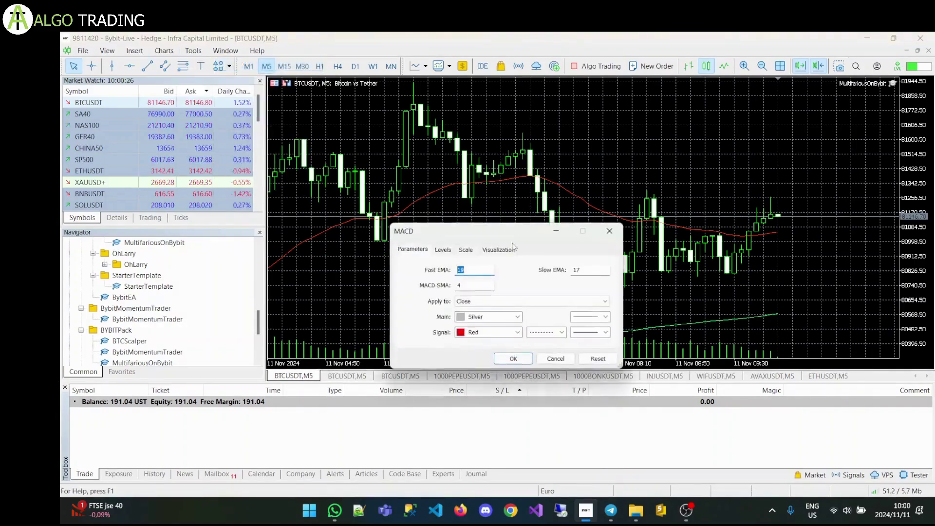
text(20)
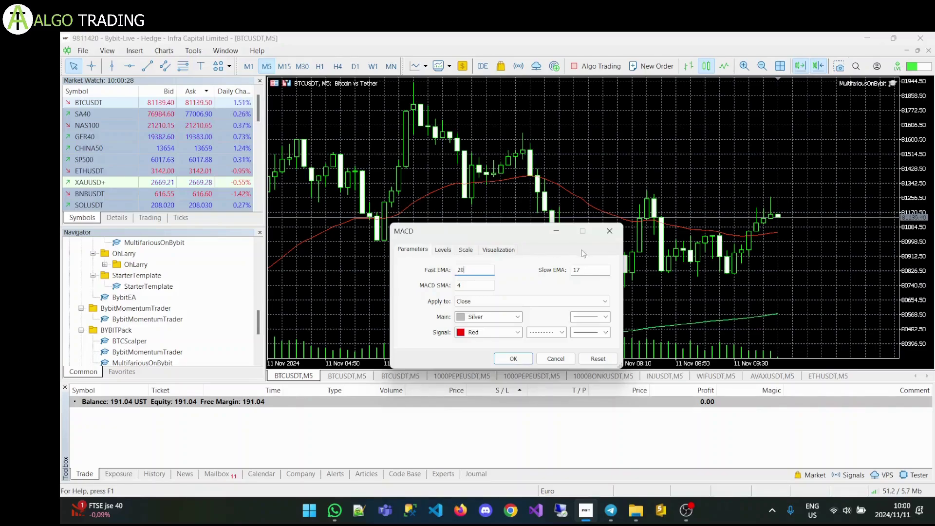
double_click(587, 270)
text(46)
key(Tab)
text(2)
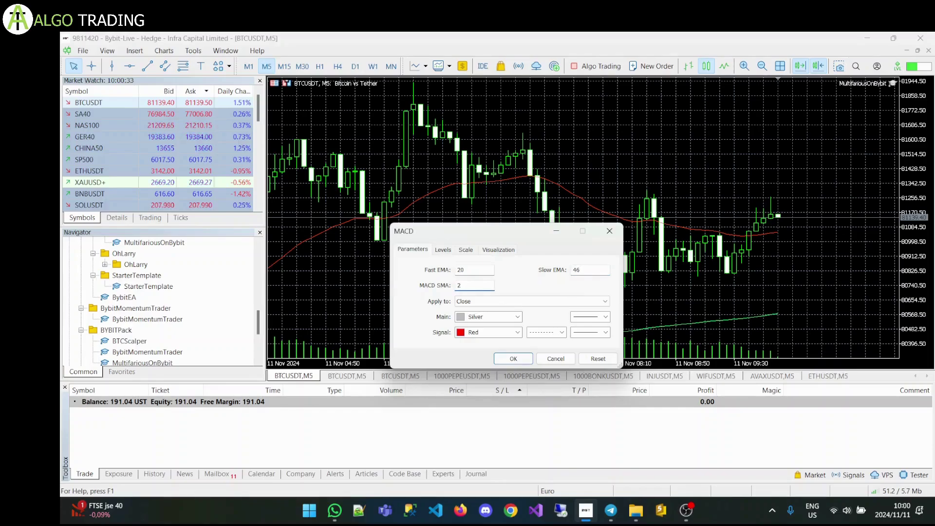
click(514, 359)
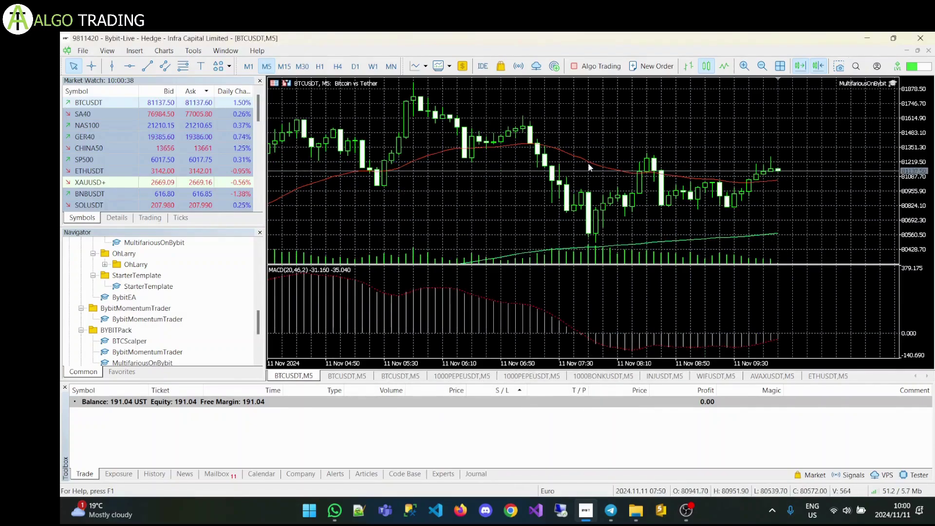
- Inspect the values of the green 195 EMA, red 35 EMA and MACD (20,46,2) lines
mouse_move(589, 164)
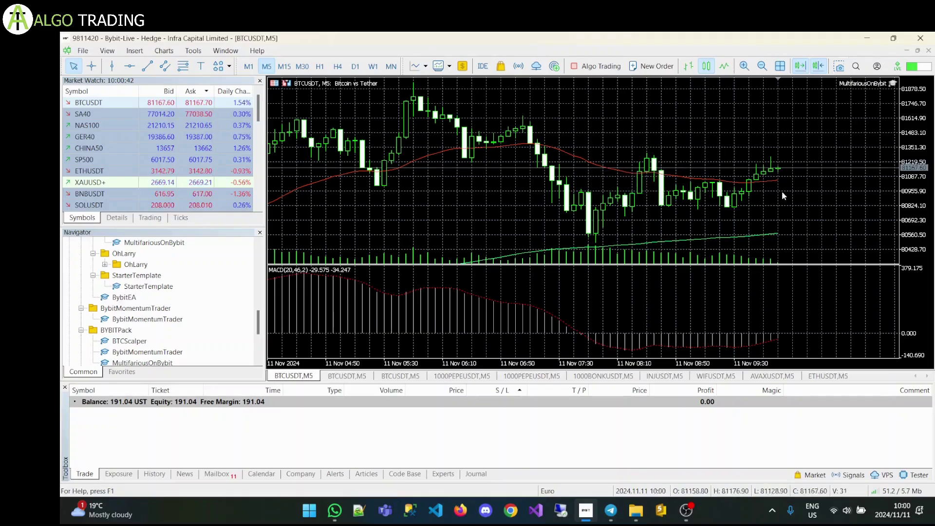
mouse_move(774, 182)
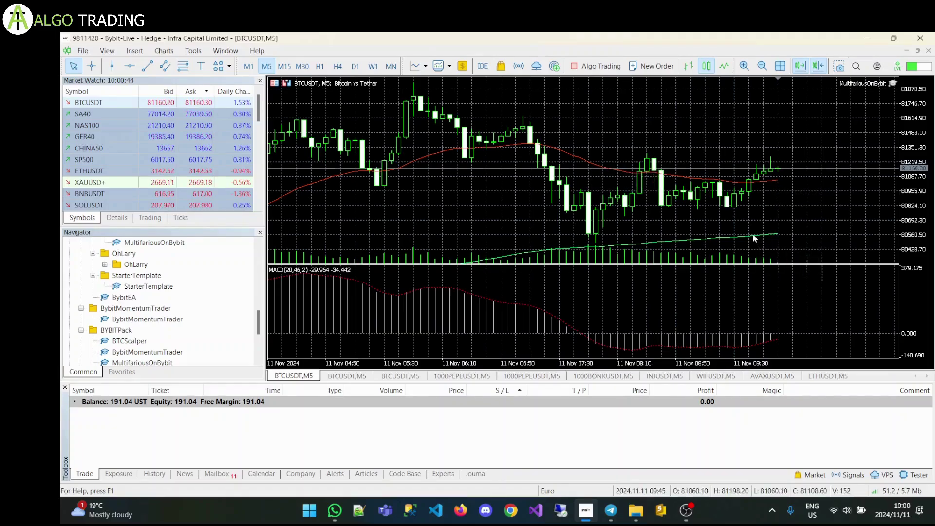
mouse_move(754, 237)
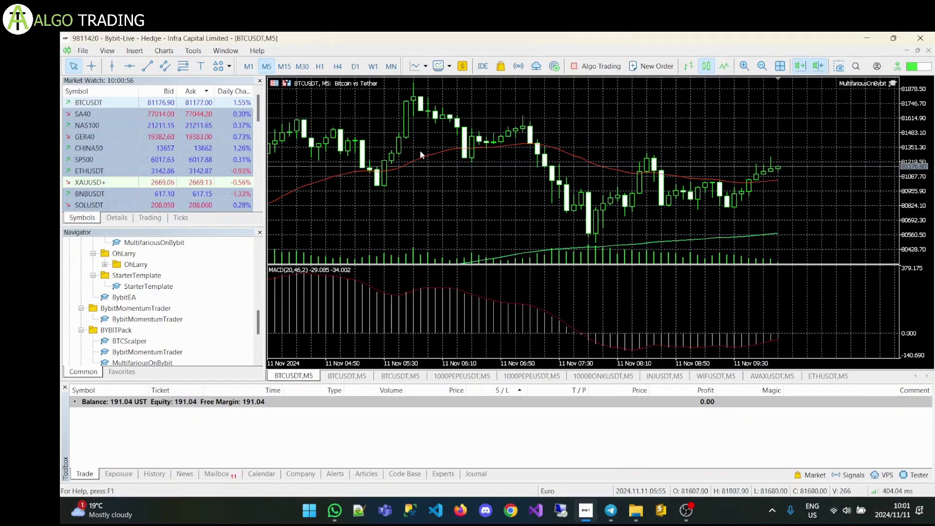
mouse_move(428, 159)
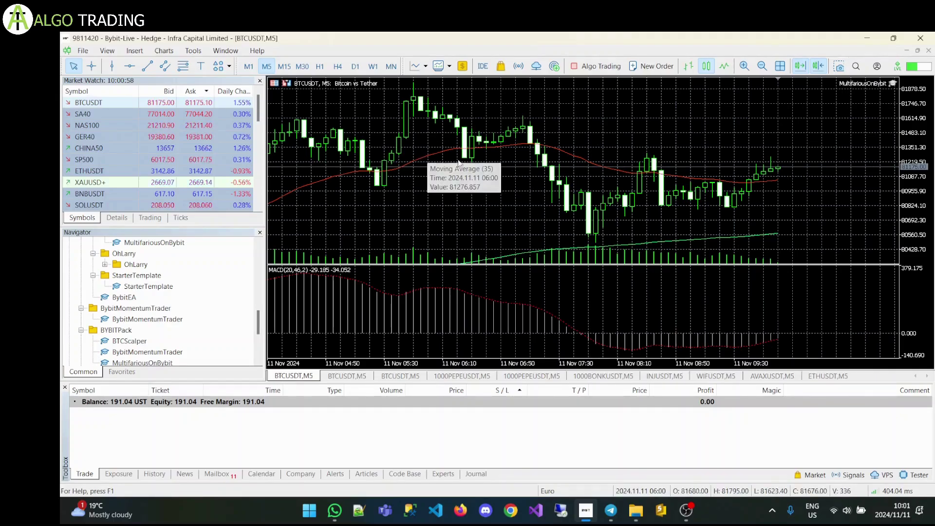
mouse_move(531, 252)
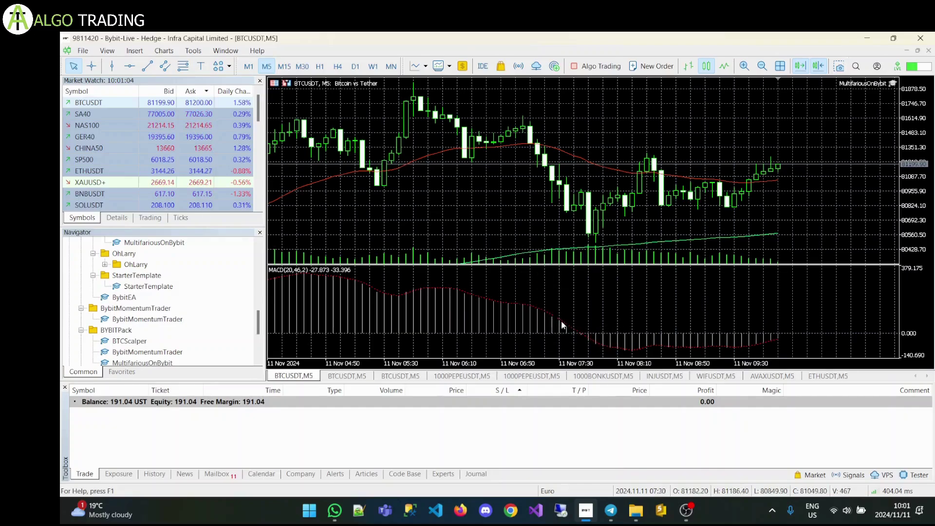
mouse_move(587, 343)
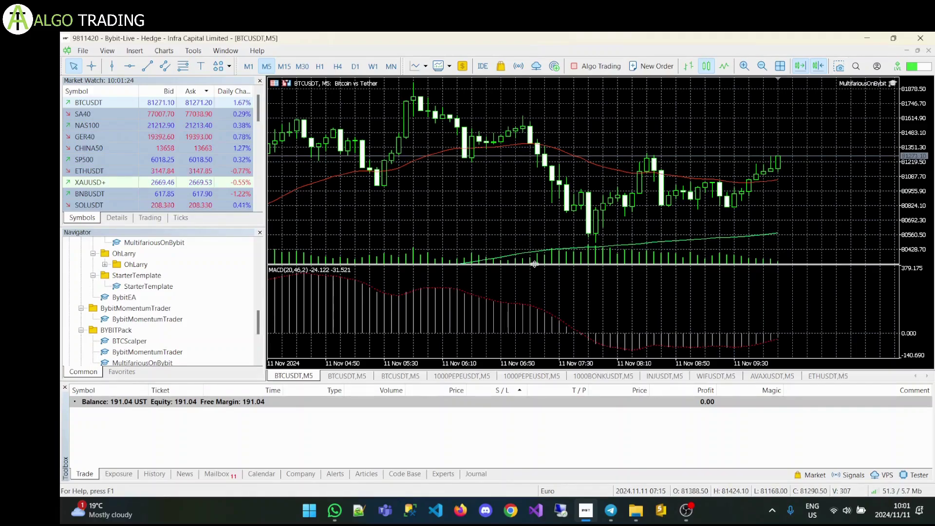
- Switch to the second BTCUSDT M5 chart and open its Multifarious EA inputs
click(347, 377)
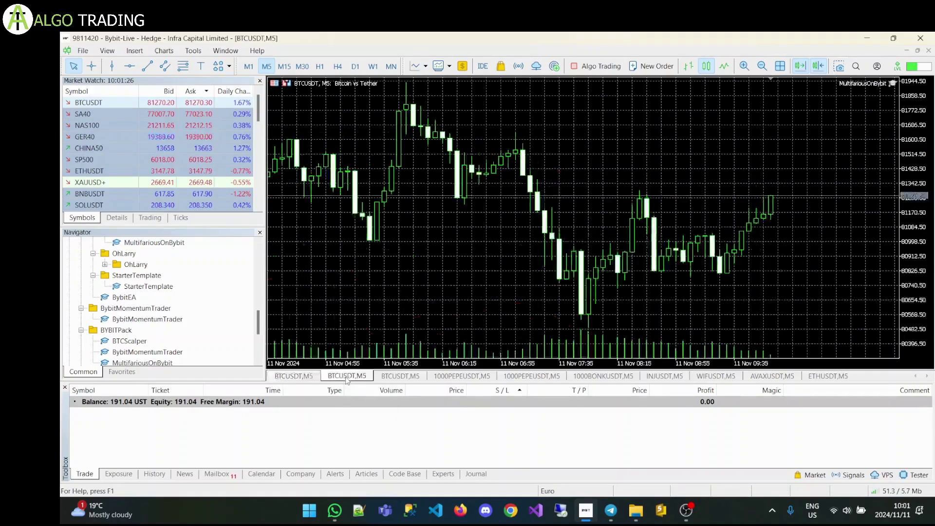
double_click(892, 84)
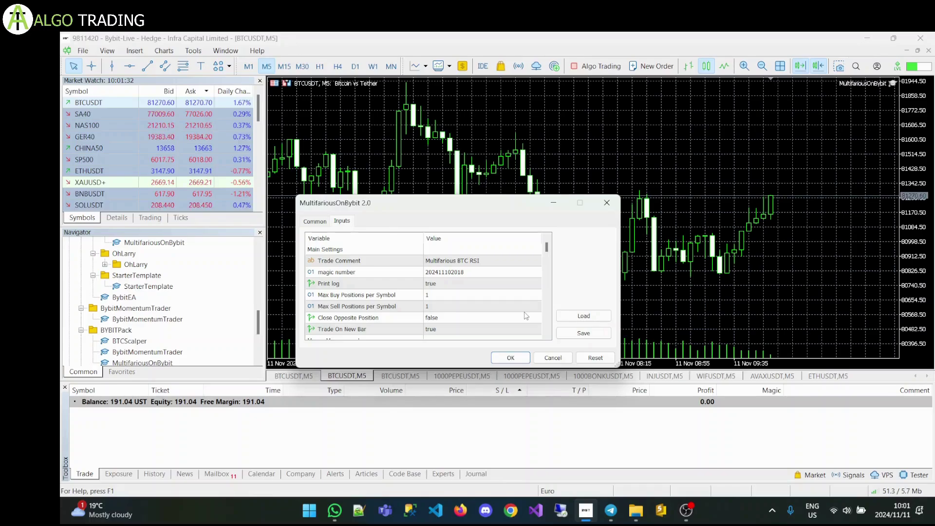
scroll(526, 315, down, 3)
scroll(526, 316, down, 3)
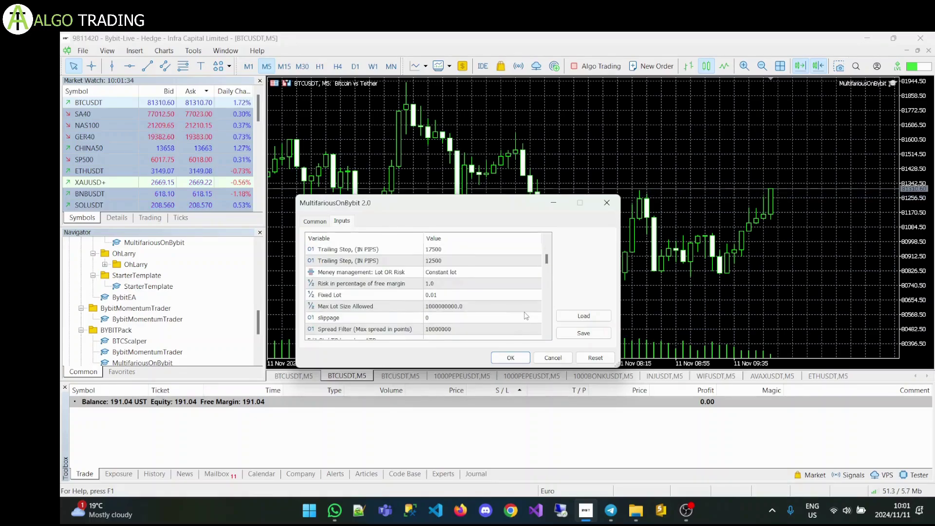
scroll(527, 316, down, 5)
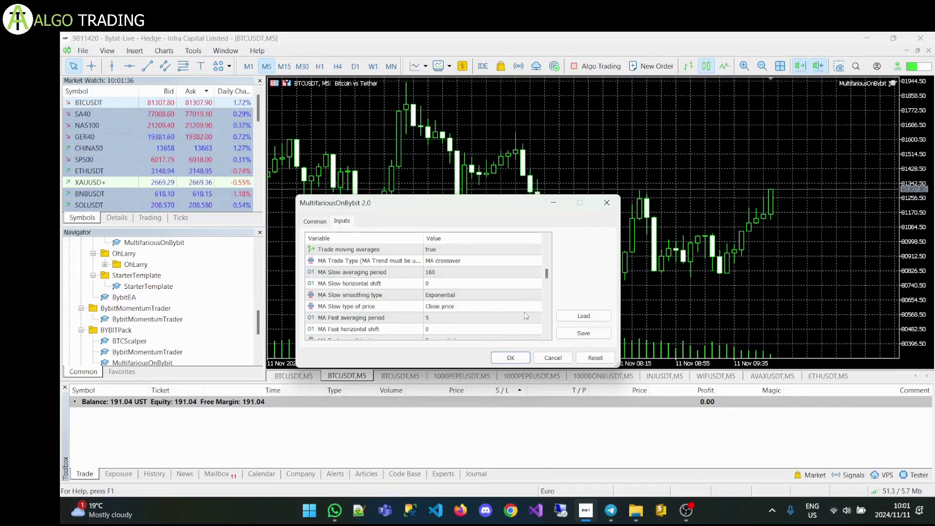
scroll(525, 316, up, 1)
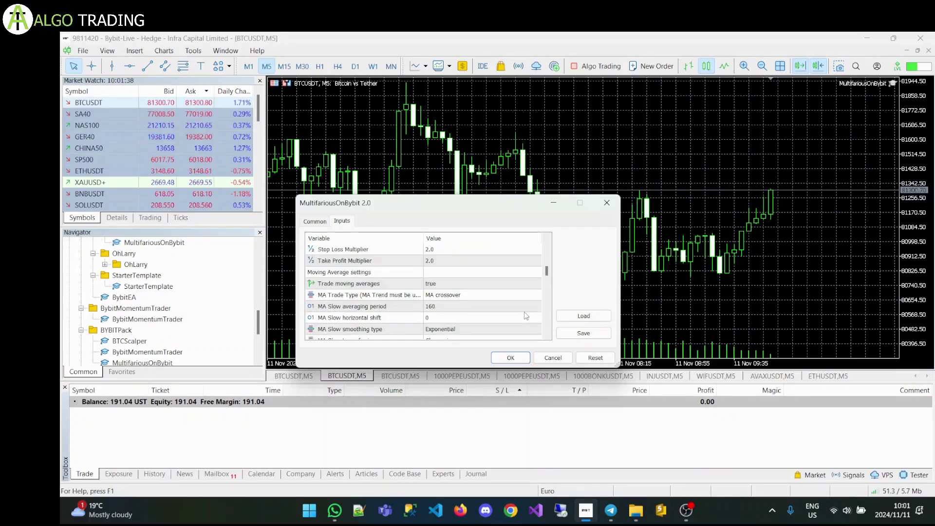
- Review the MA crossover inputs: slow period 160, fast period 5, both exponential
scroll(526, 315, down, 4)
scroll(526, 315, down, 5)
scroll(525, 315, down, 5)
scroll(524, 312, down, 3)
scroll(524, 312, up, 6)
scroll(526, 315, up, 3)
scroll(526, 316, up, 3)
scroll(524, 312, up, 4)
scroll(525, 314, down, 3)
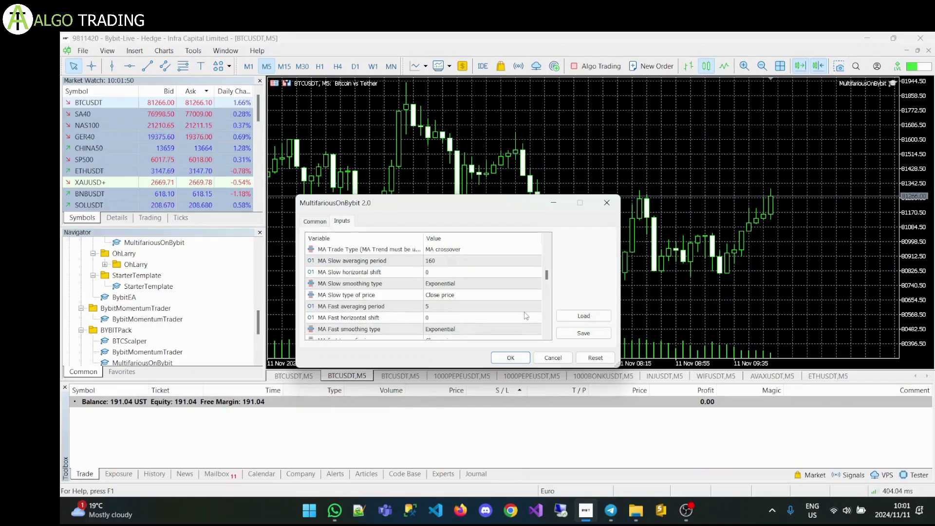
scroll(526, 315, down, 1)
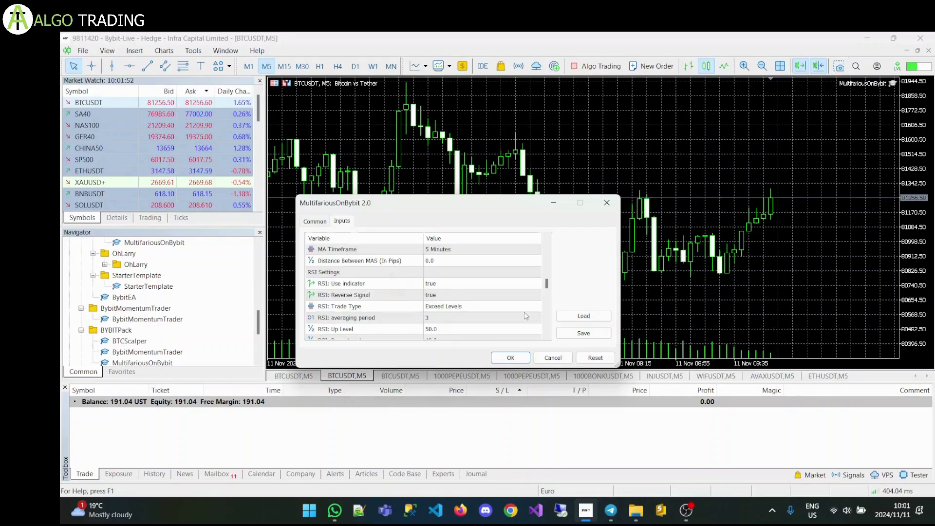
scroll(524, 311, up, 3)
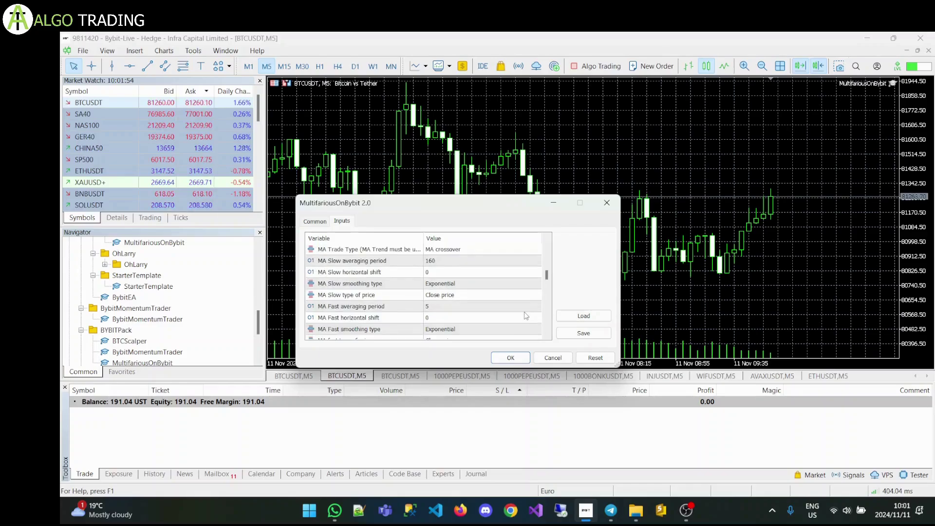
scroll(526, 315, up, 1)
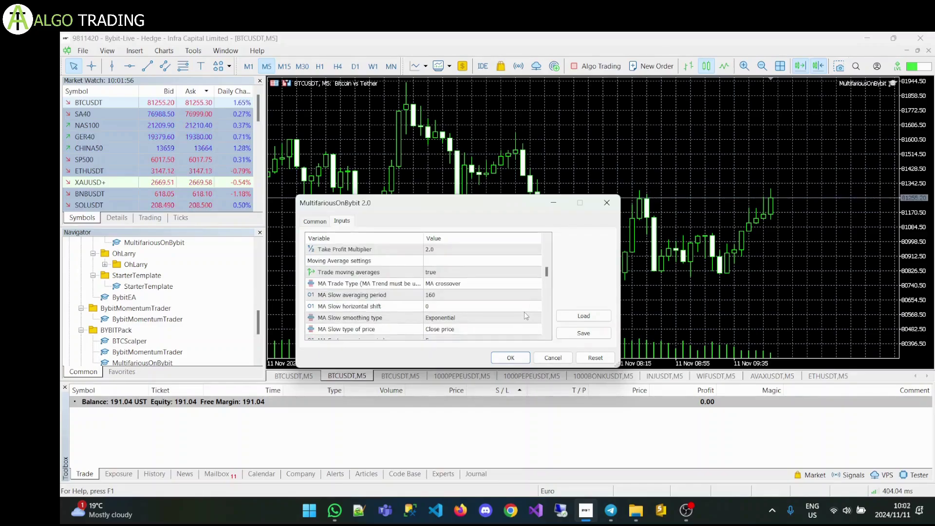
scroll(526, 316, down, 1)
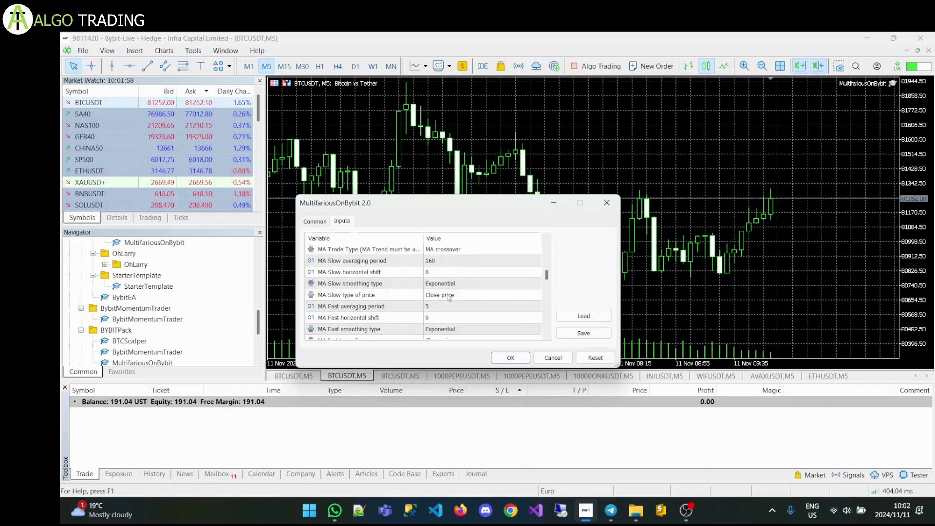
- Add a 5-period OrangeRed exponential moving average to the second chart
click(510, 358)
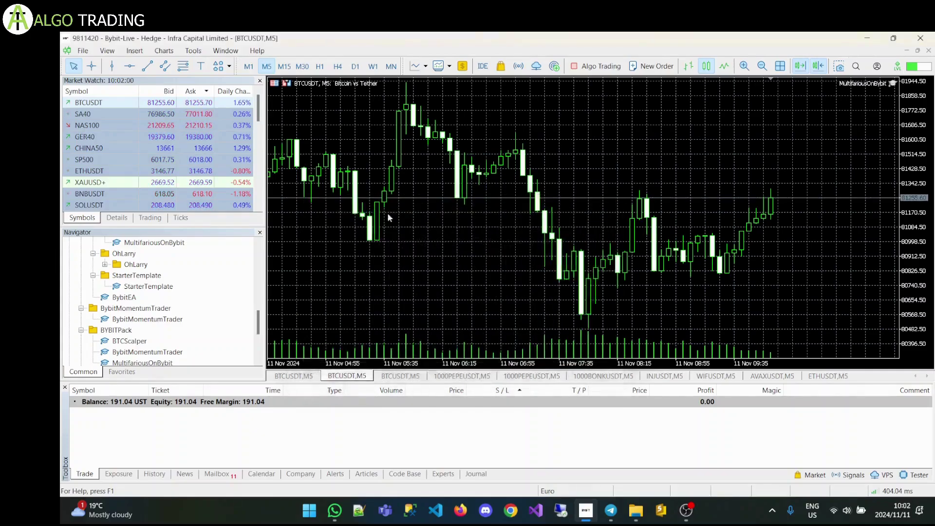
click(135, 51)
mouse_move(170, 64)
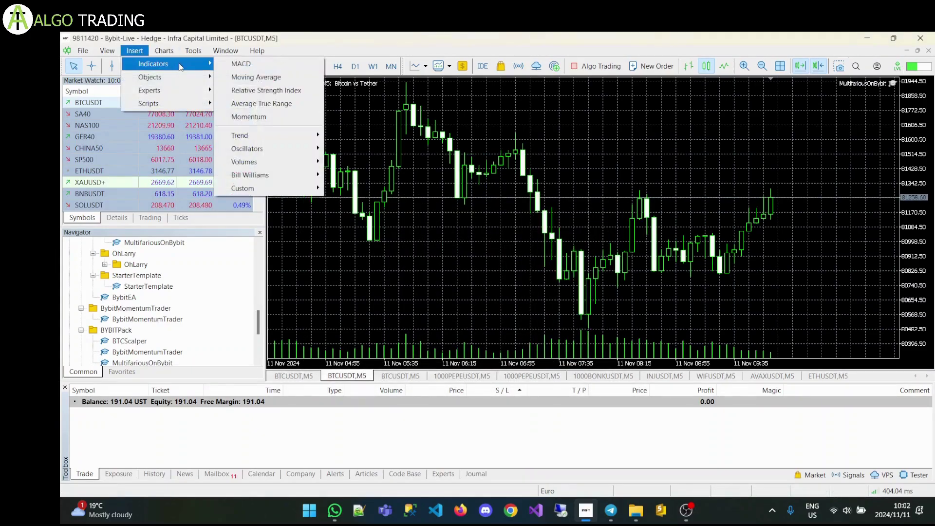
click(266, 80)
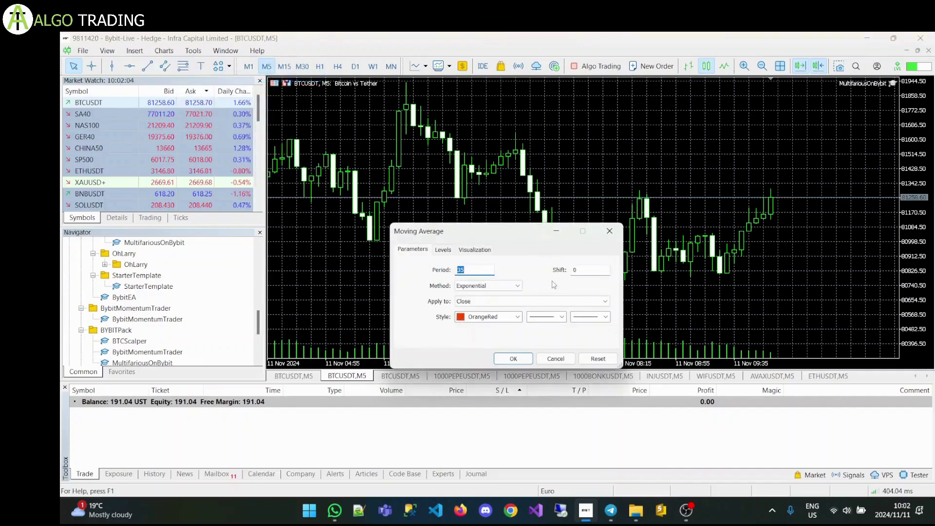
text(5)
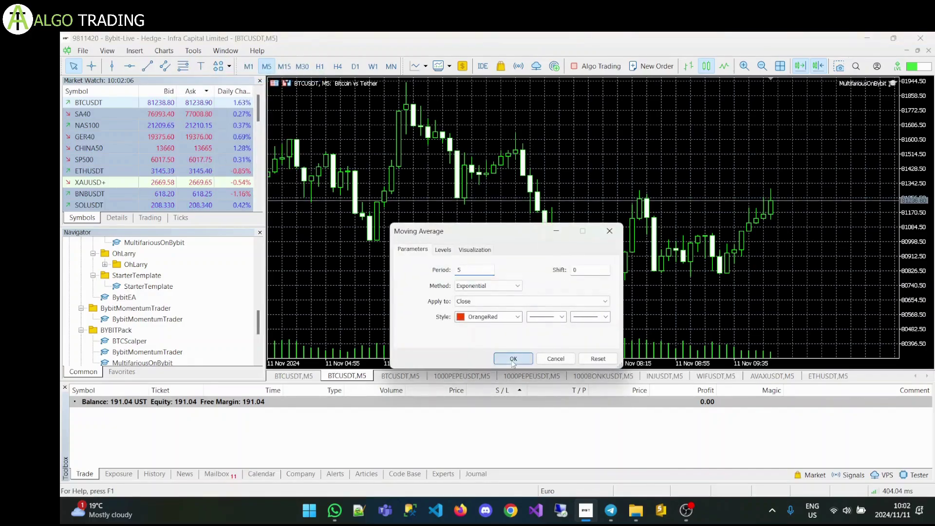
click(514, 358)
- Add a 160-period LawnGreen exponential moving average
click(135, 51)
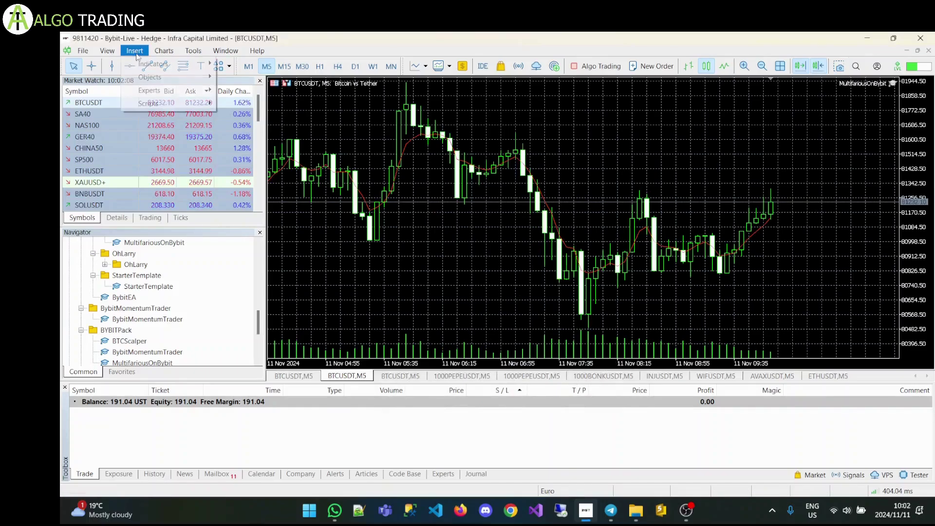
mouse_move(146, 65)
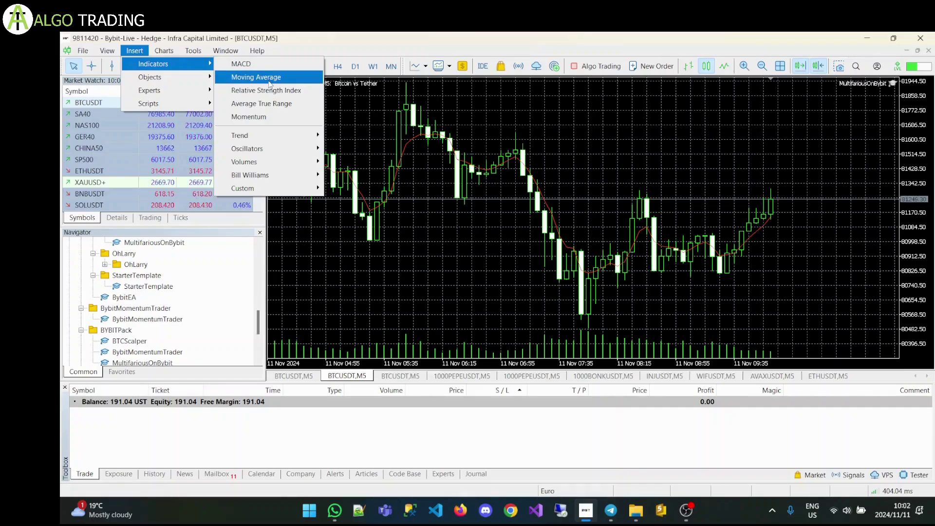
click(270, 78)
click(517, 316)
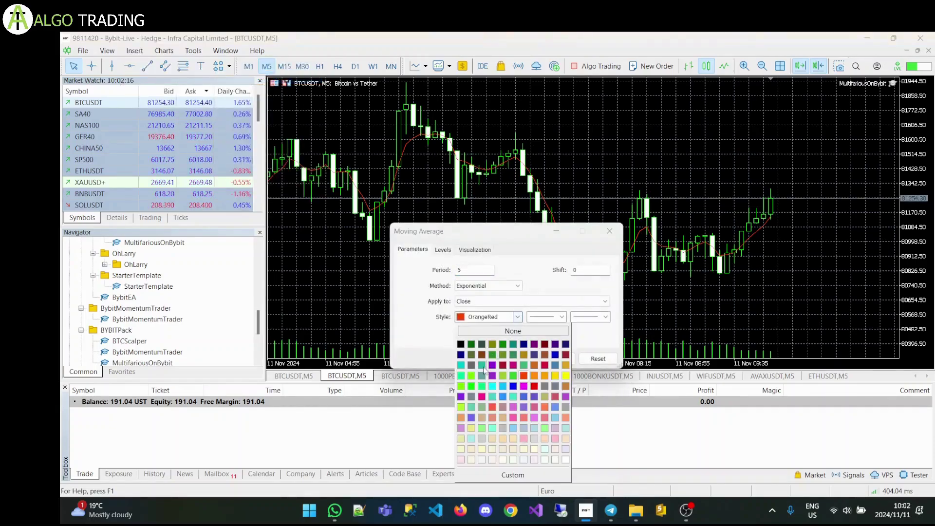
click(471, 375)
click(472, 272)
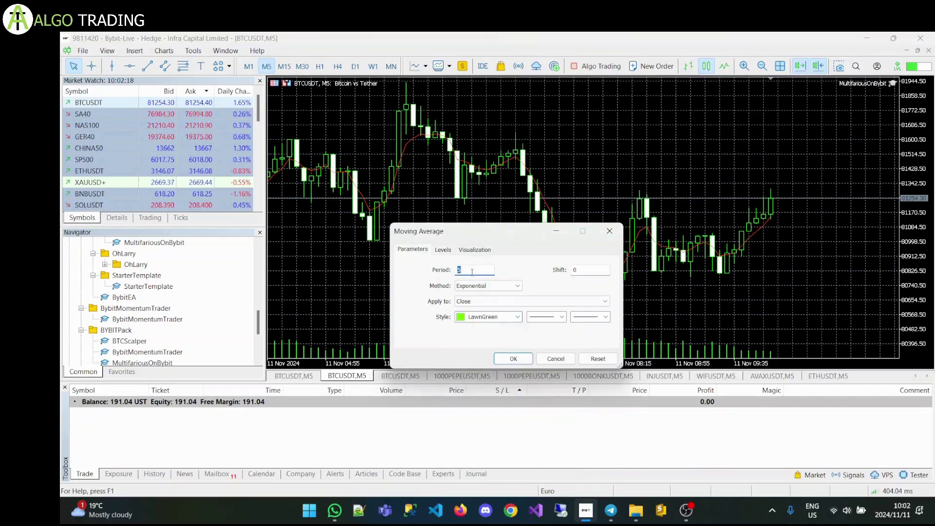
text(160)
click(513, 359)
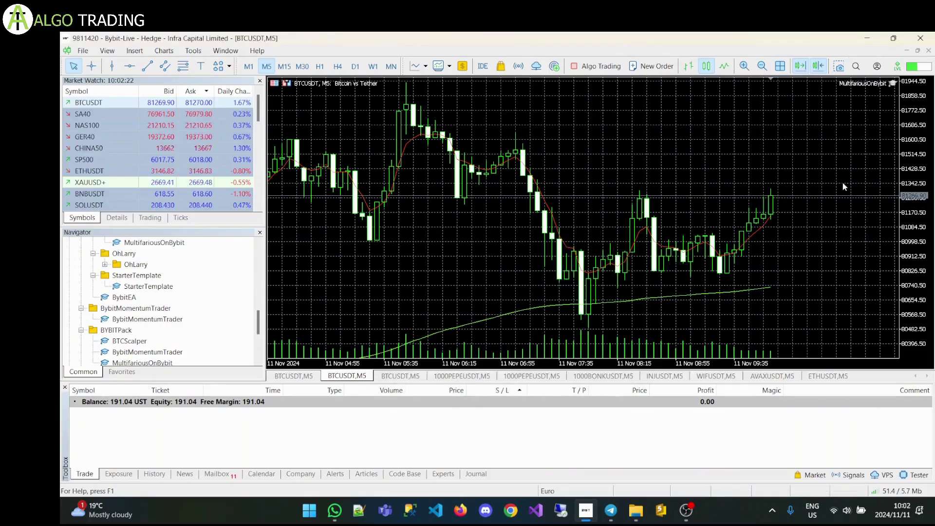
click(893, 85)
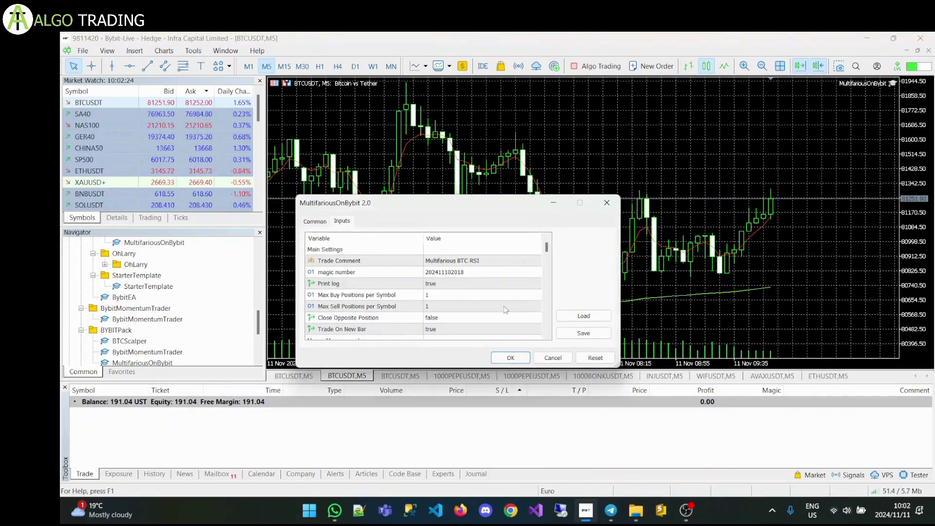
scroll(486, 302, down, 8)
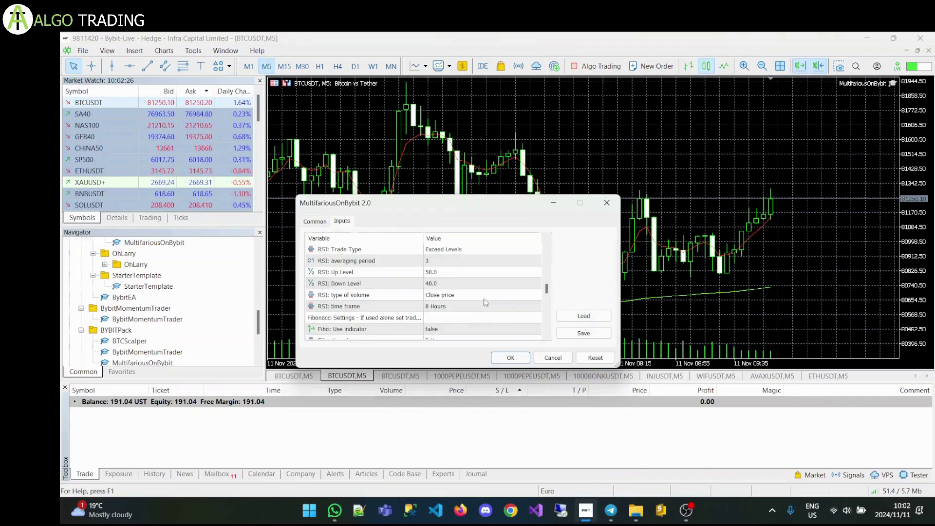
scroll(486, 302, up, 1)
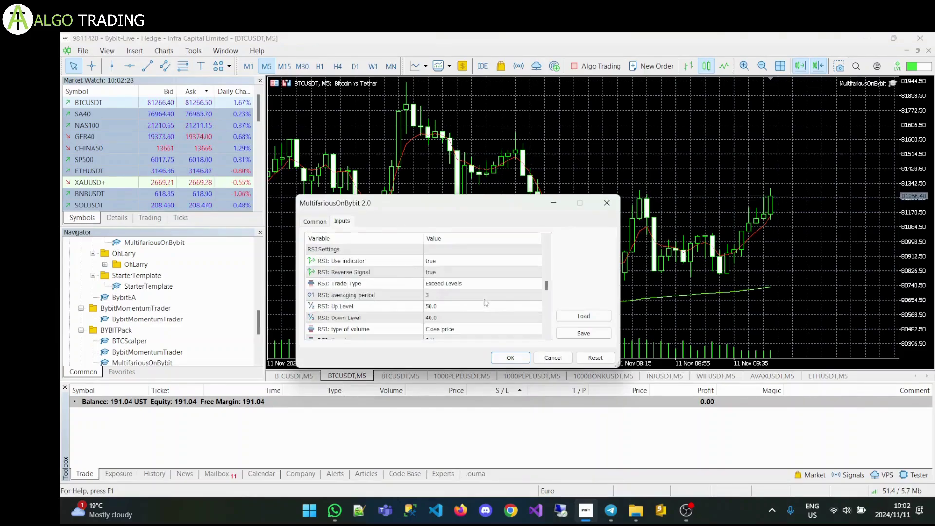
scroll(485, 302, down, 2)
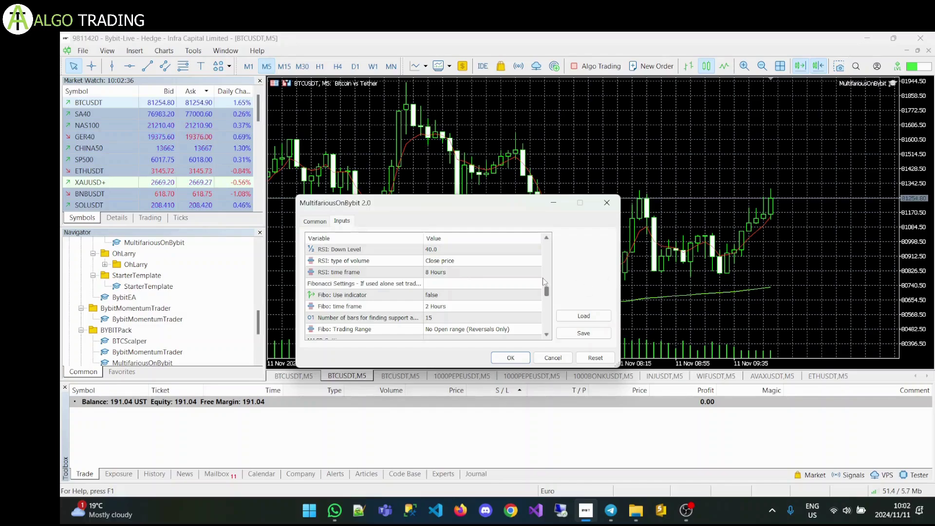
scroll(543, 280, up, 1)
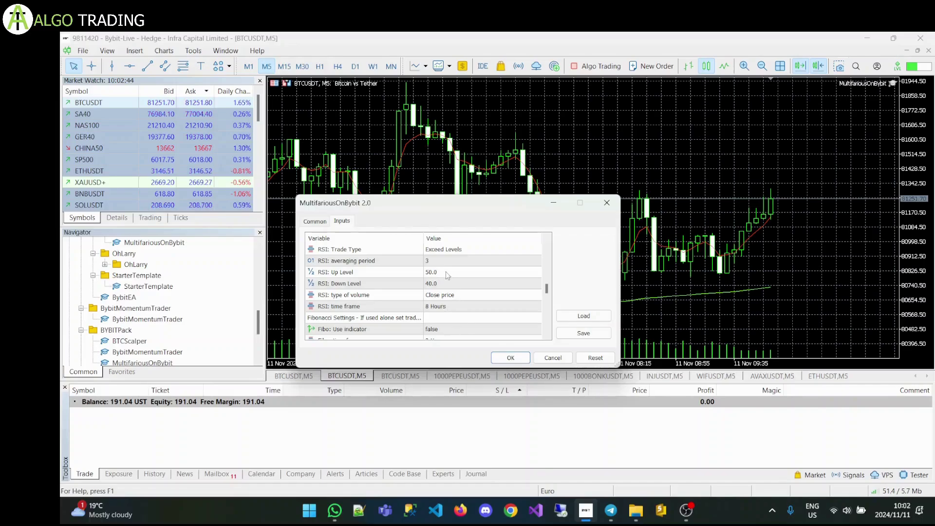
drag(546, 289, 550, 251)
scroll(481, 310, down, 3)
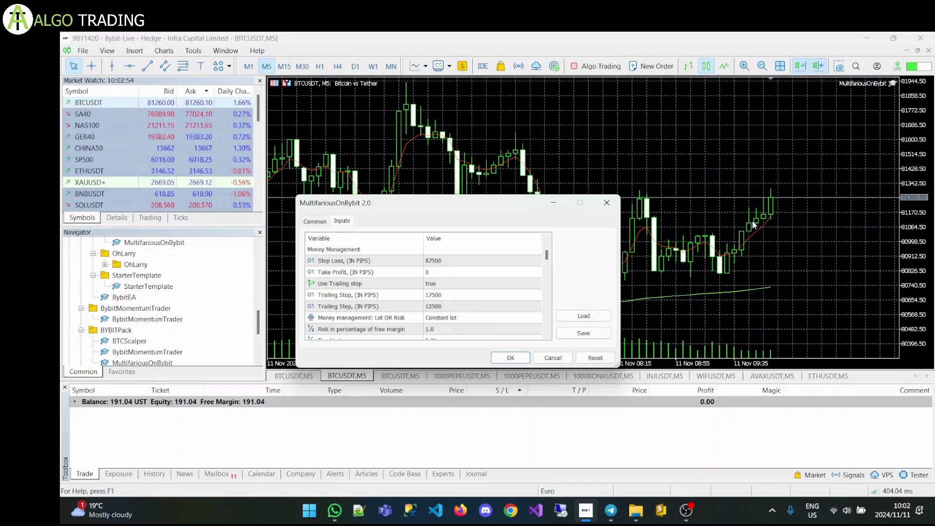
drag(549, 259, 550, 290)
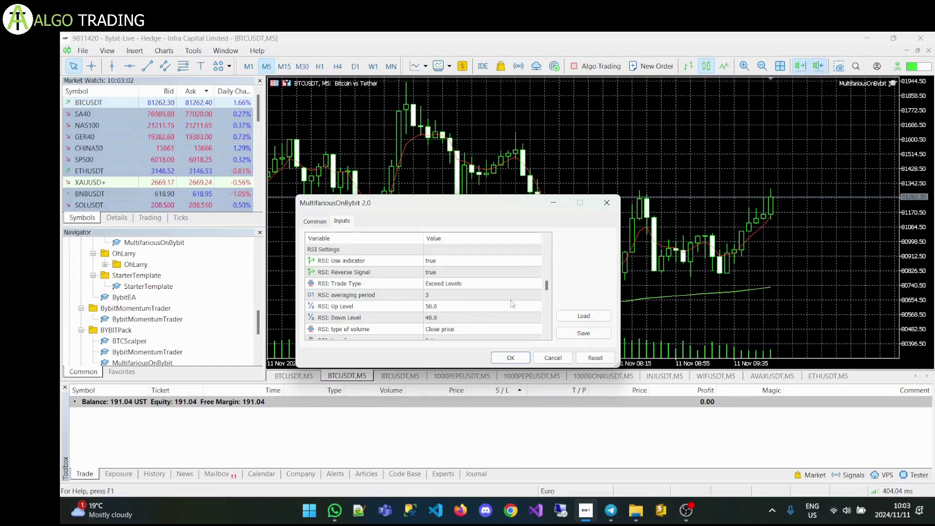
drag(548, 287, 550, 273)
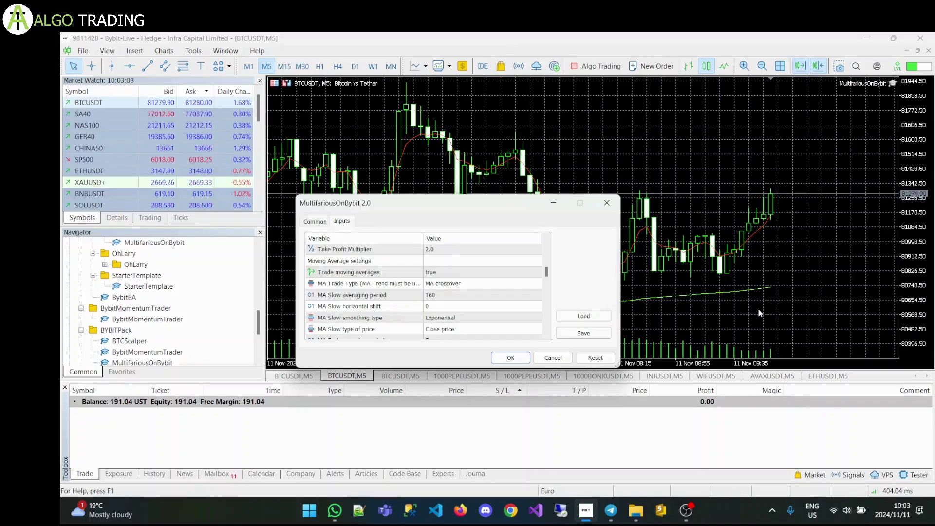
- Switch to the third BTCUSDT chart and view its EA inputs: slow MA 200, fast 30, exponential
click(510, 358)
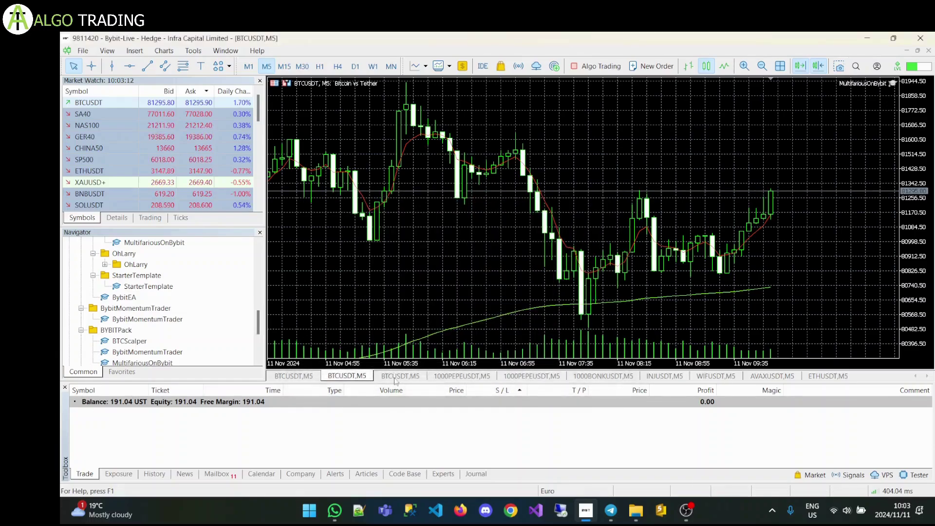
click(396, 377)
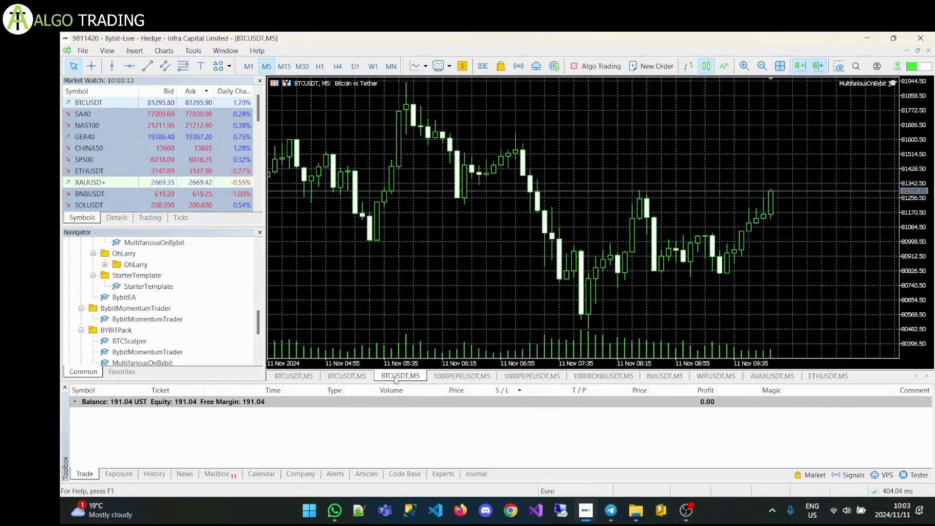
double_click(893, 84)
scroll(504, 292, down, 3)
scroll(504, 292, down, 4)
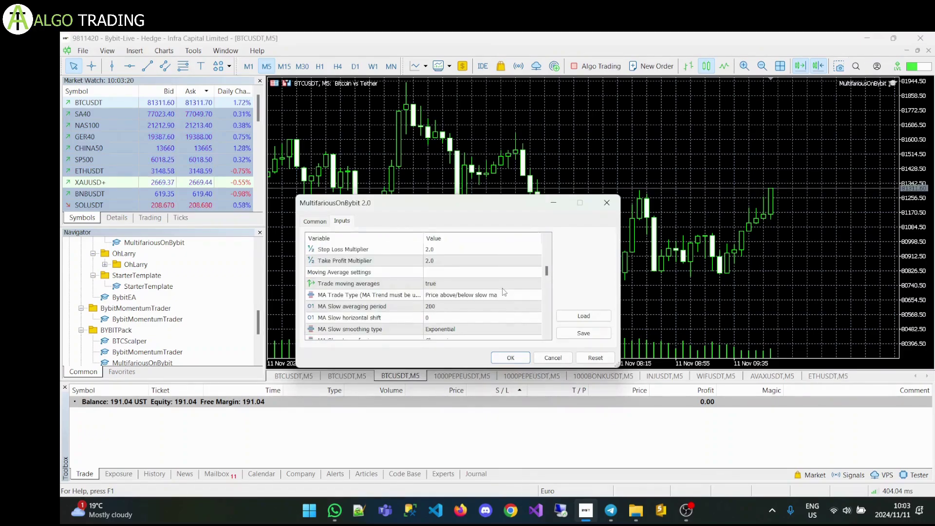
scroll(504, 292, down, 3)
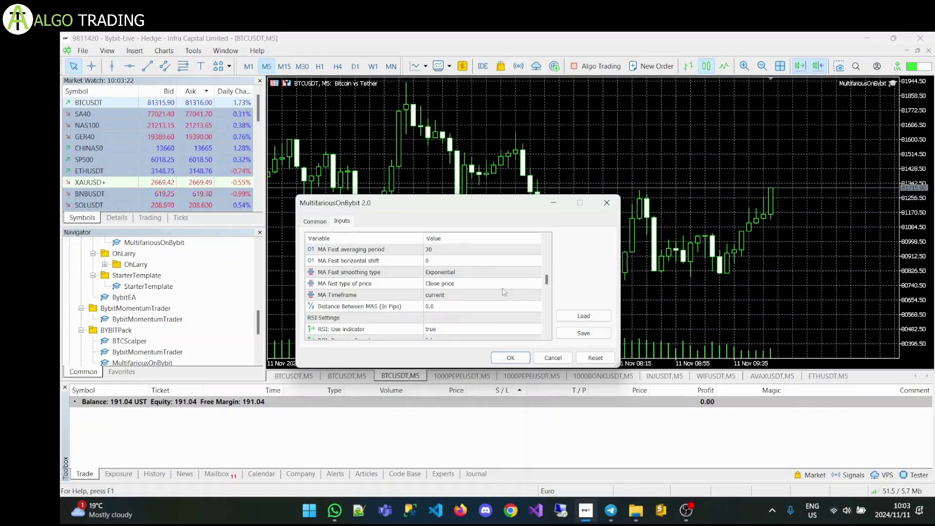
scroll(503, 292, up, 2)
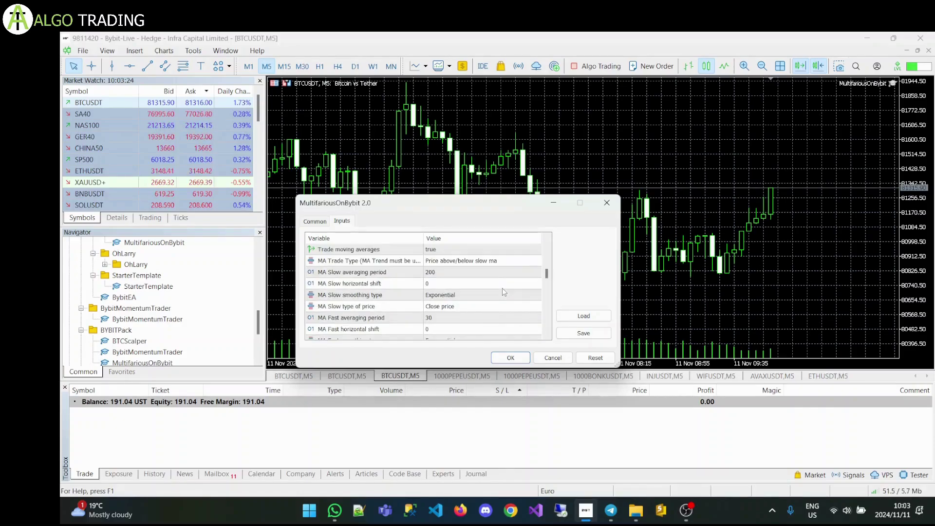
scroll(503, 291, up, 1)
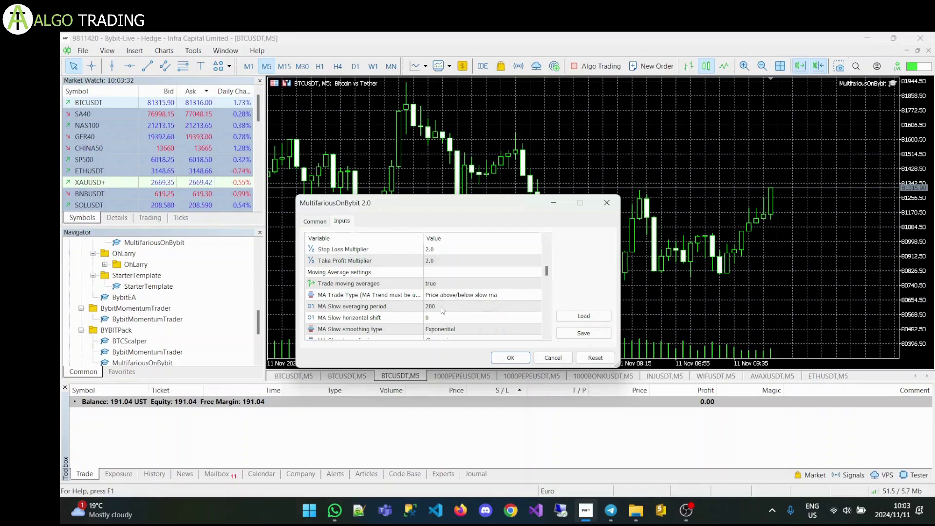
- Add a LawnGreen 200-period exponential moving average on Close to the third chart
click(511, 358)
click(193, 51)
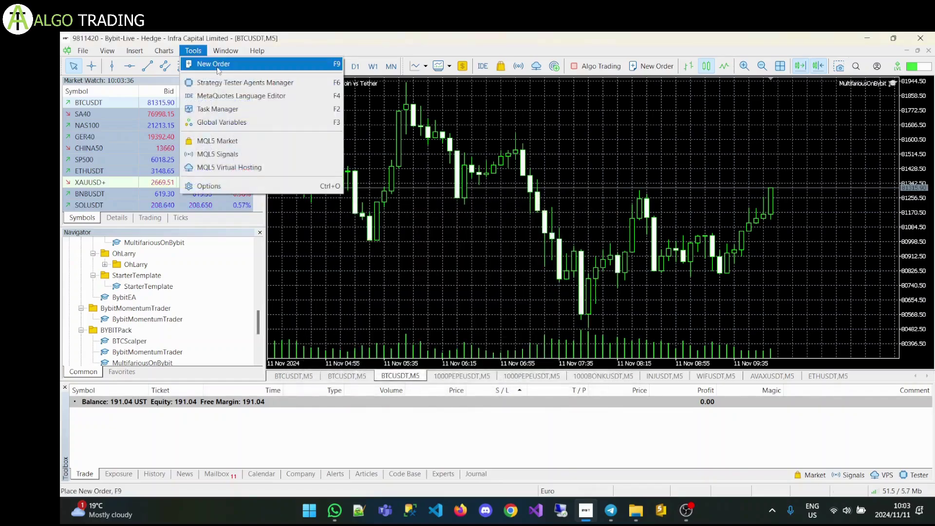
mouse_move(134, 51)
mouse_move(156, 64)
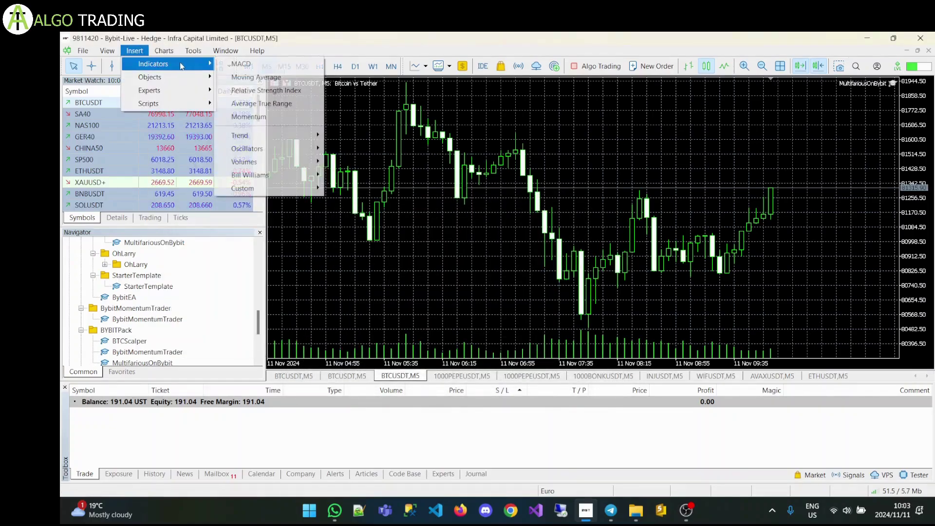
click(261, 78)
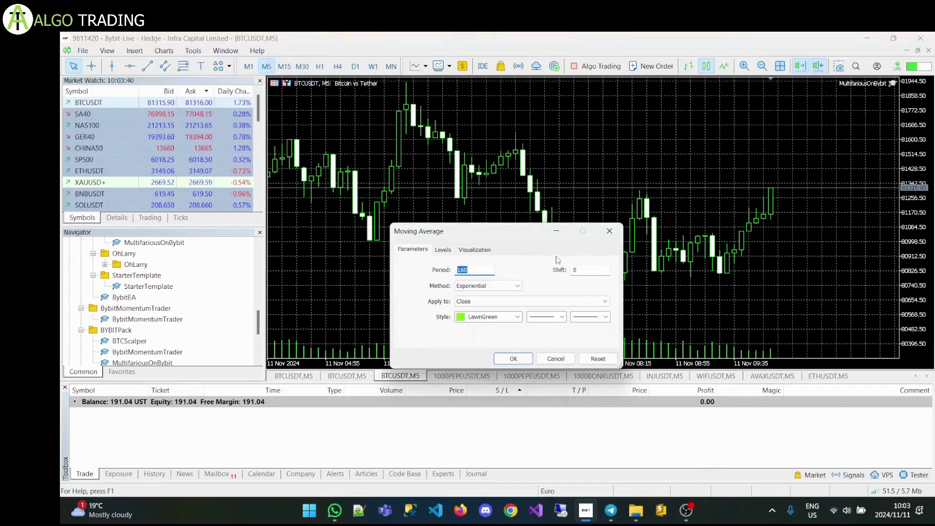
click(514, 359)
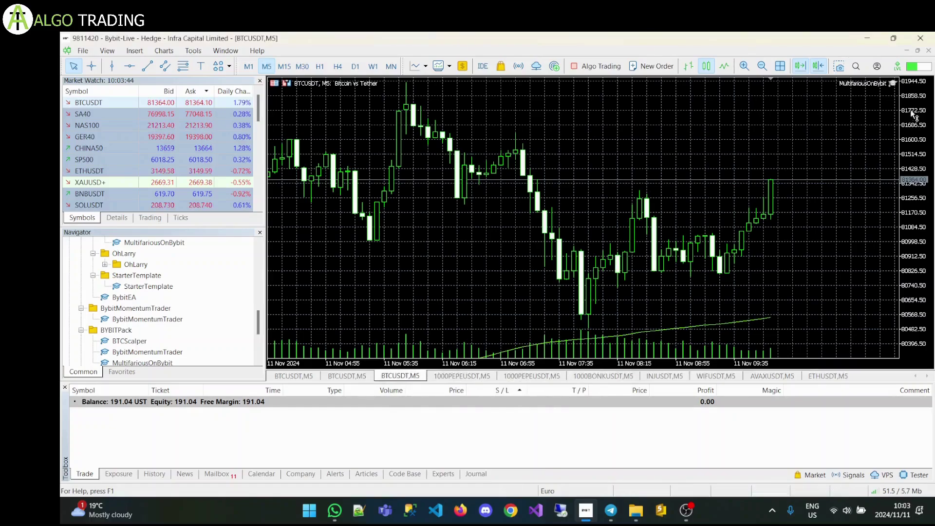
click(894, 84)
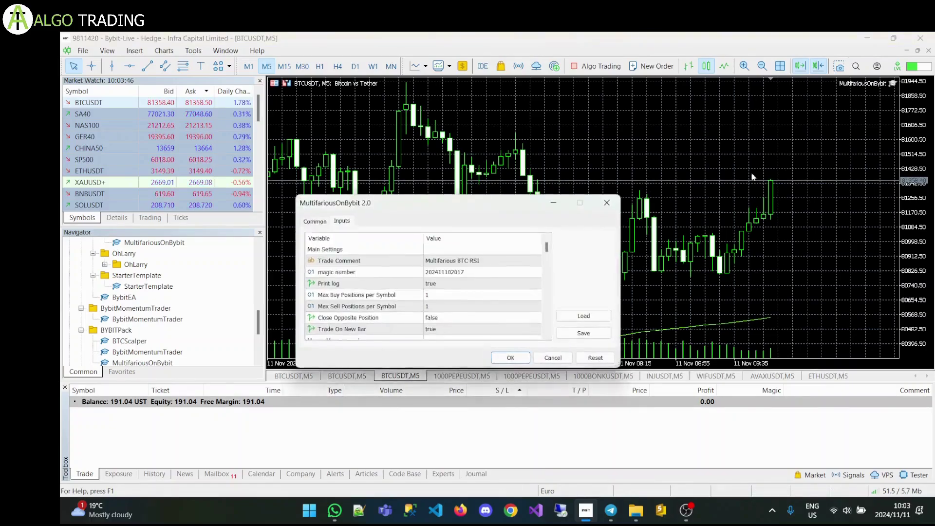
scroll(496, 305, down, 8)
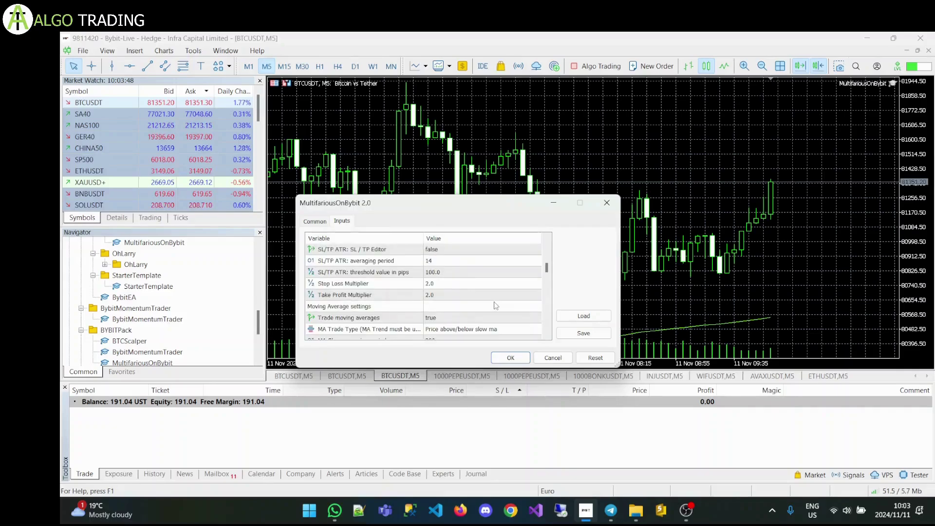
scroll(495, 305, down, 10)
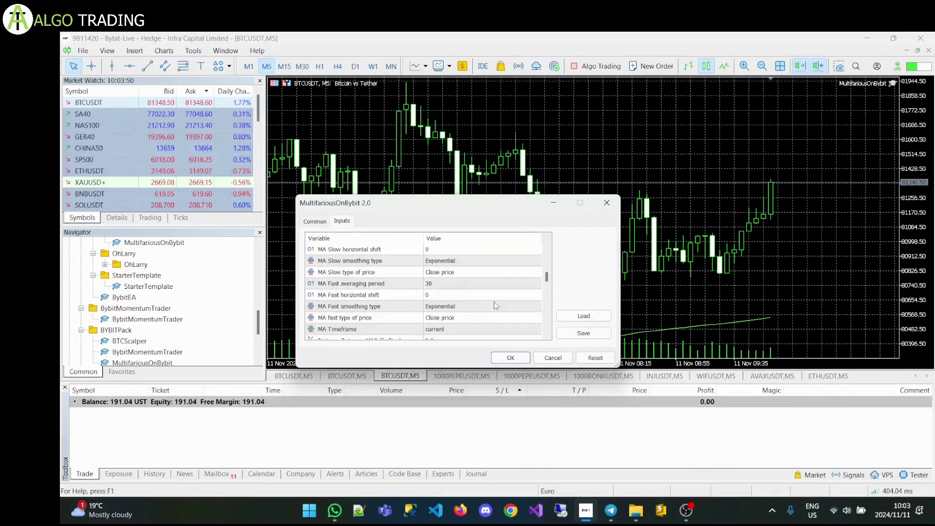
scroll(496, 306, down, 6)
scroll(496, 306, down, 8)
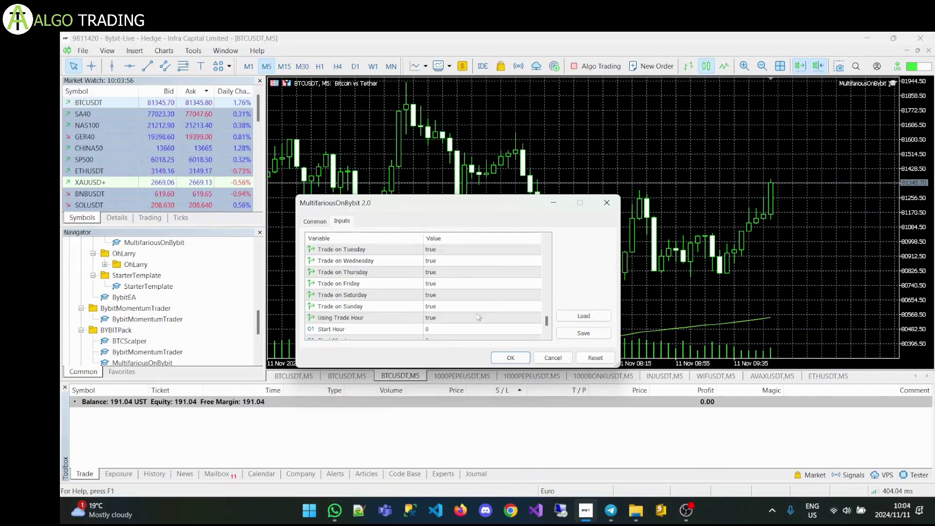
scroll(481, 309, up, 14)
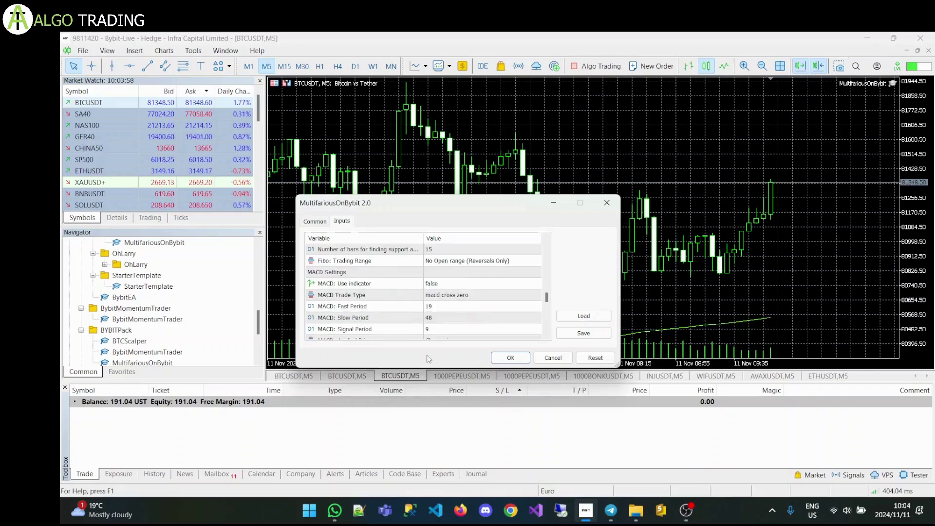
scroll(435, 317, down, 4)
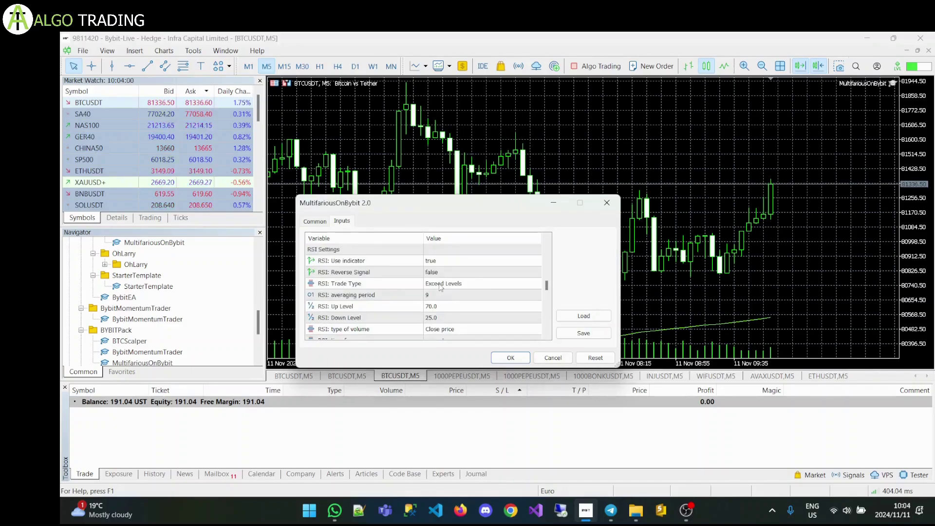
scroll(486, 290, down, 1)
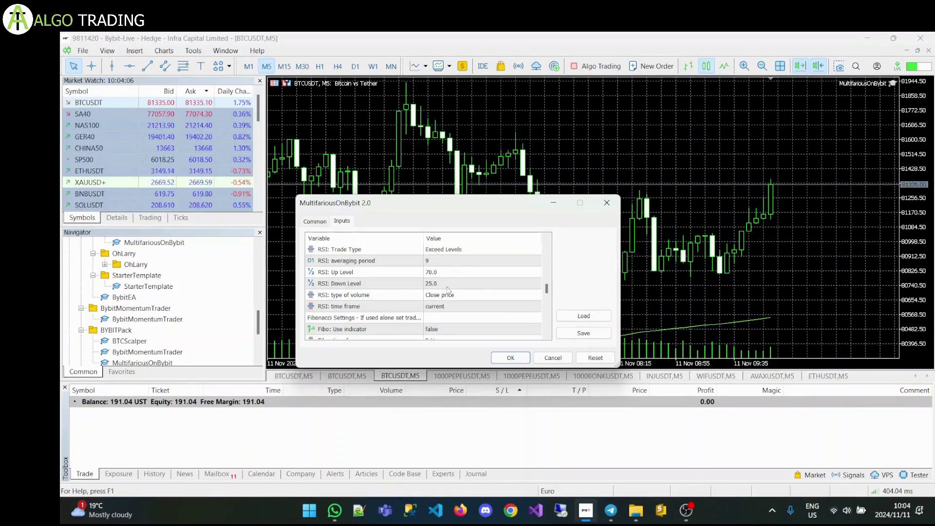
scroll(469, 290, up, 1)
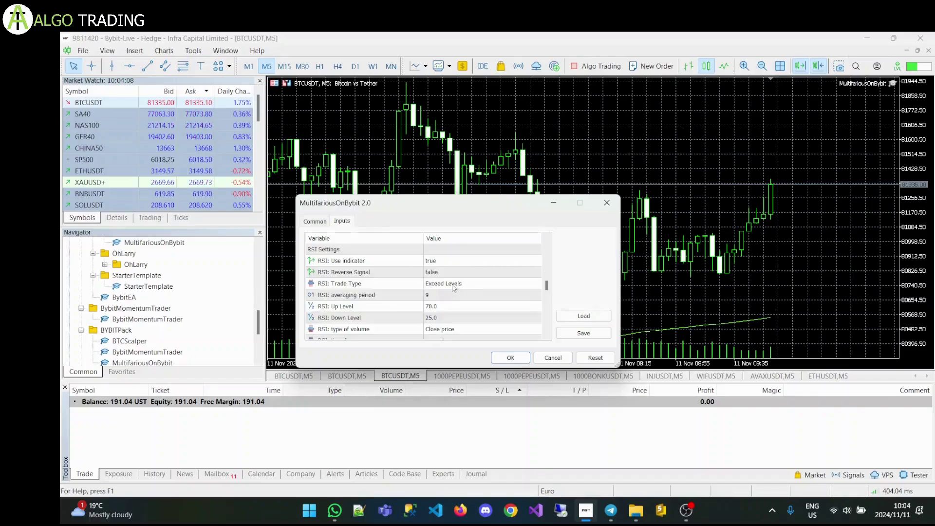
- Add a Relative Strength Index with period 9 and levels 20 and 75
click(521, 361)
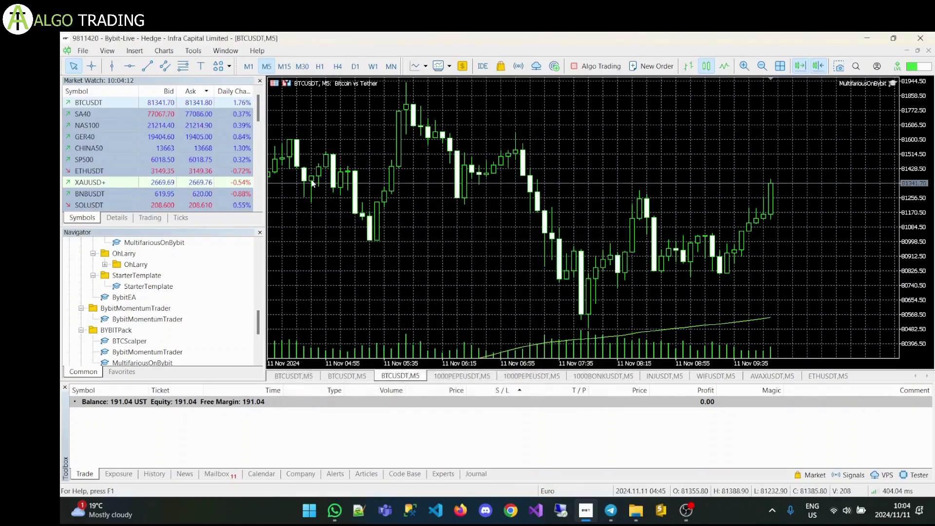
click(129, 51)
mouse_move(153, 65)
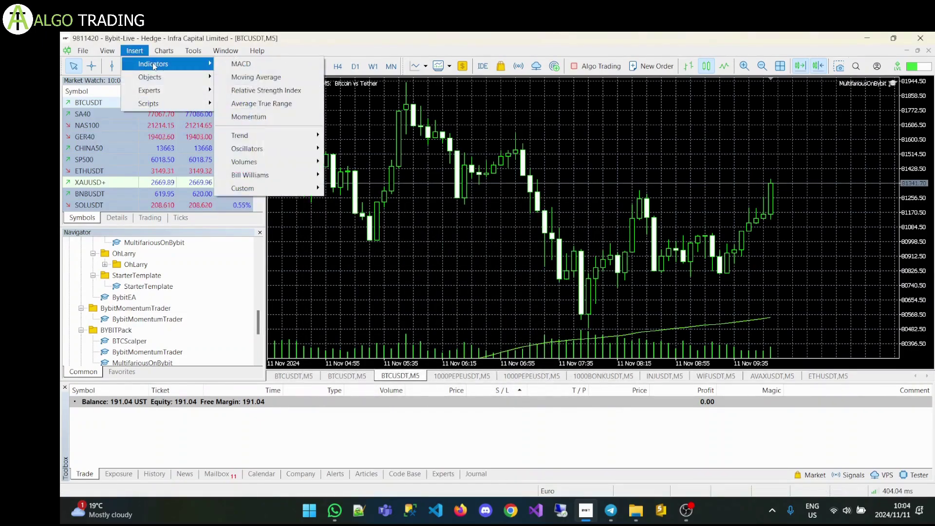
click(263, 92)
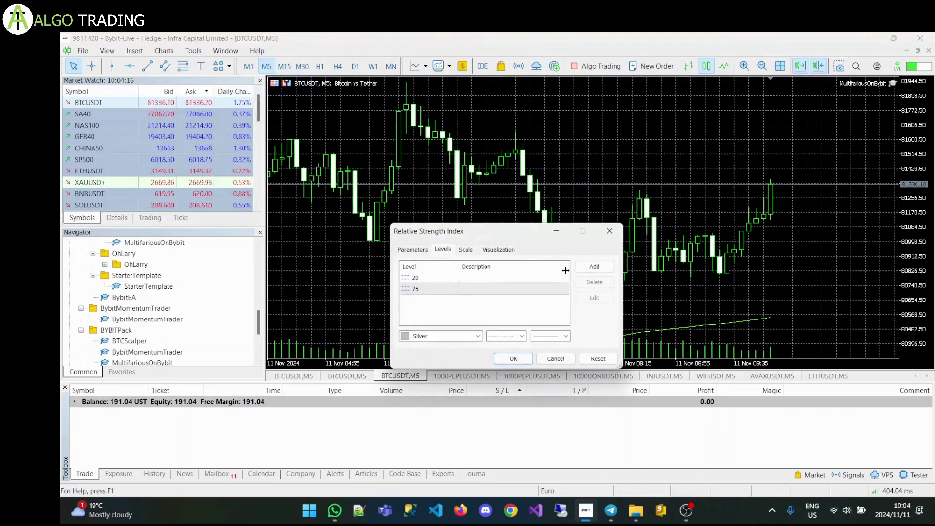
click(413, 250)
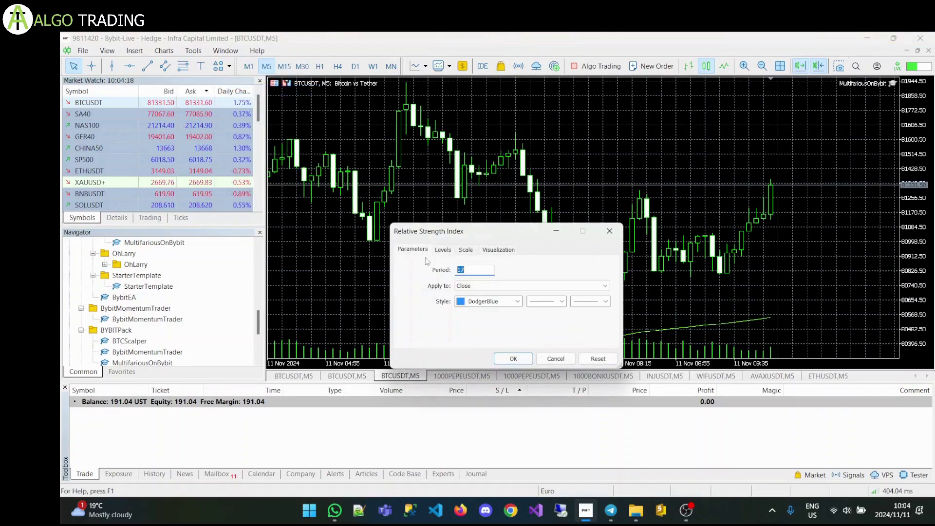
text(9)
click(443, 249)
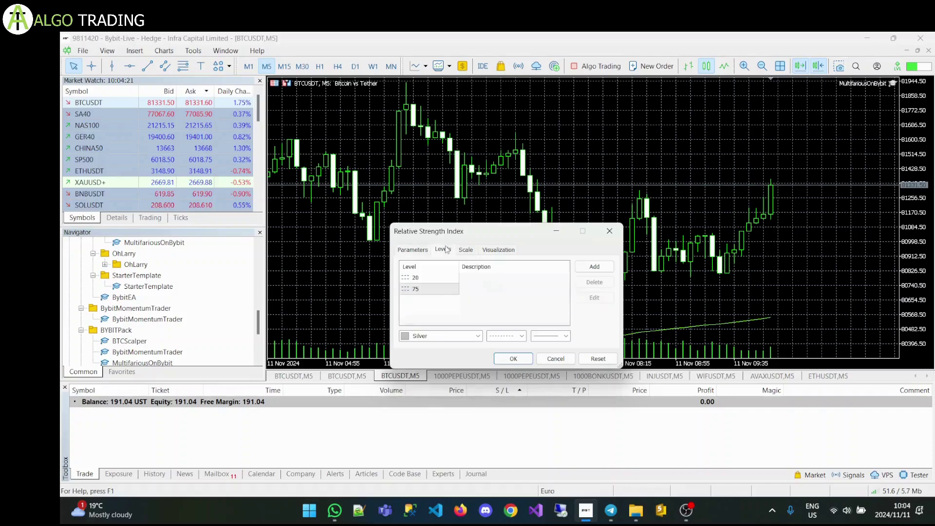
click(517, 360)
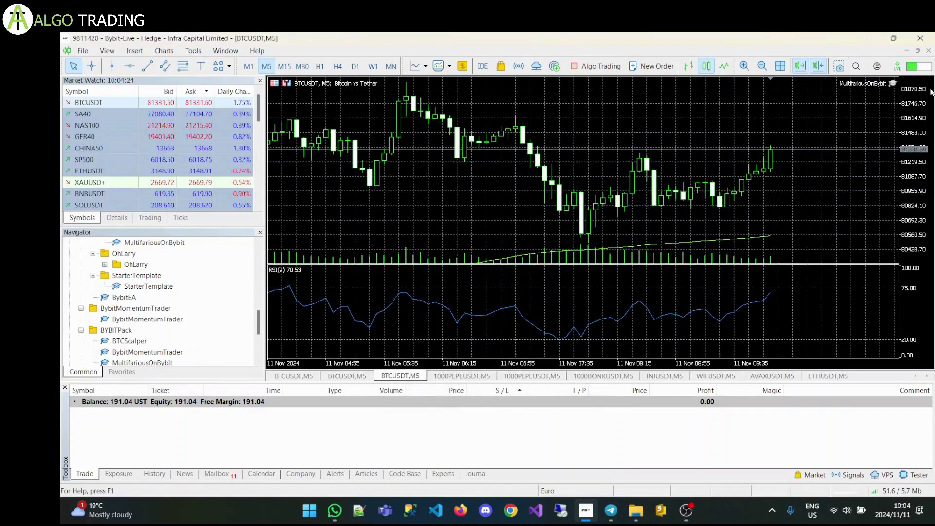
- Recheck the Multifarious EA inputs and close them unchanged
click(894, 85)
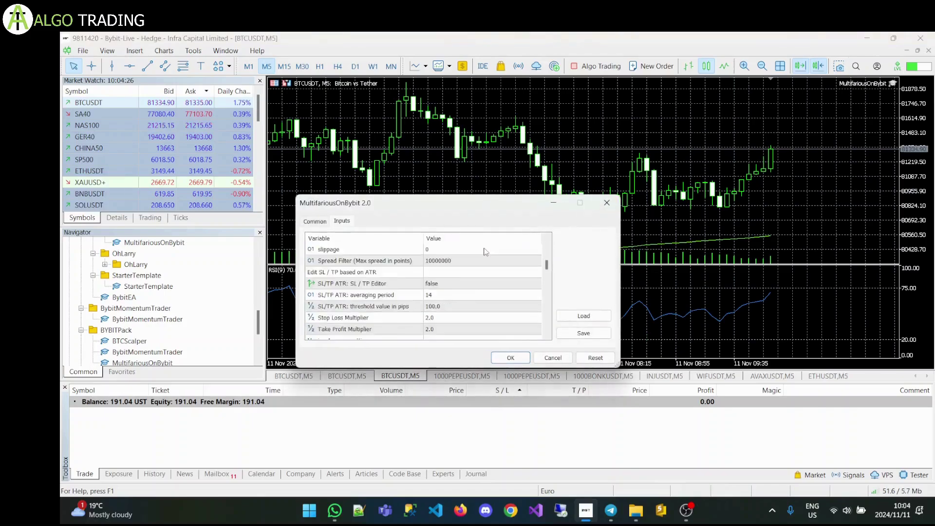
scroll(485, 252, down, 9)
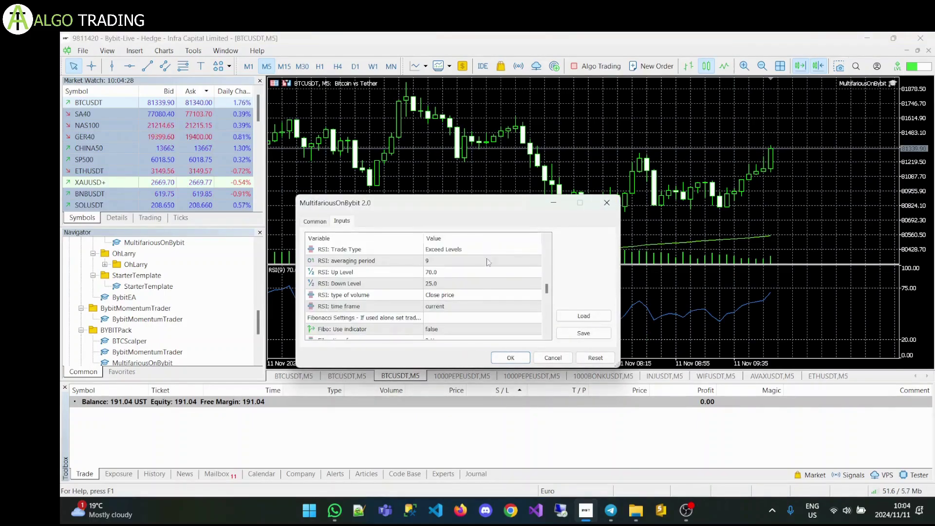
click(512, 360)
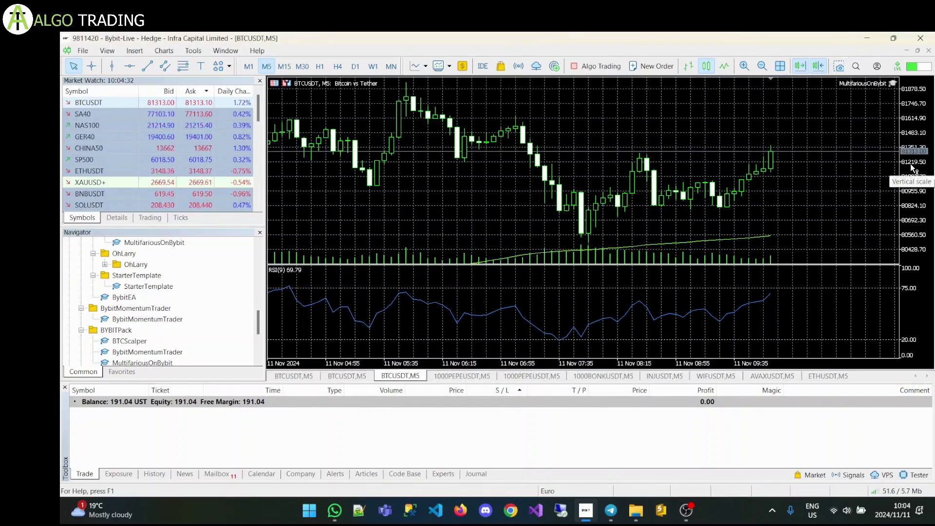
- Stretch the price scale twice so the BTCUSDT M5 candles compress toward the green 200 EMA
drag(916, 171, 917, 178)
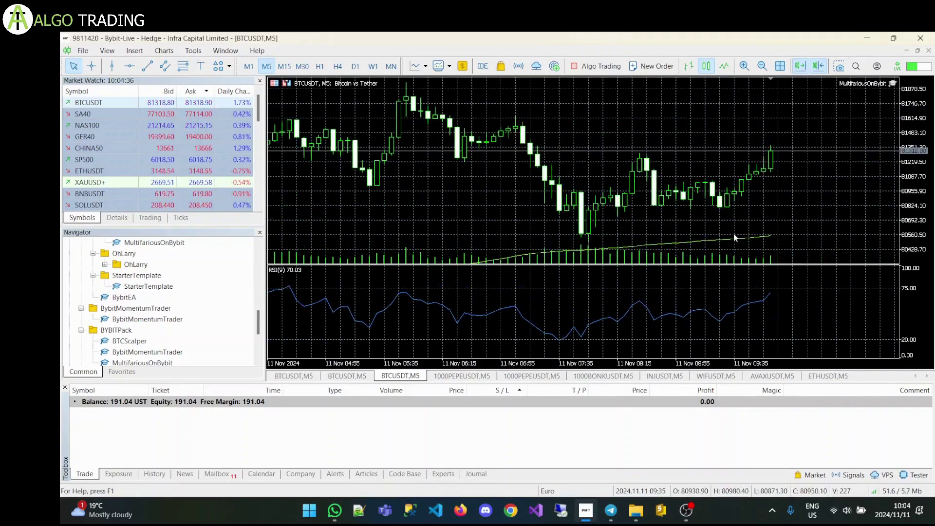
mouse_move(742, 239)
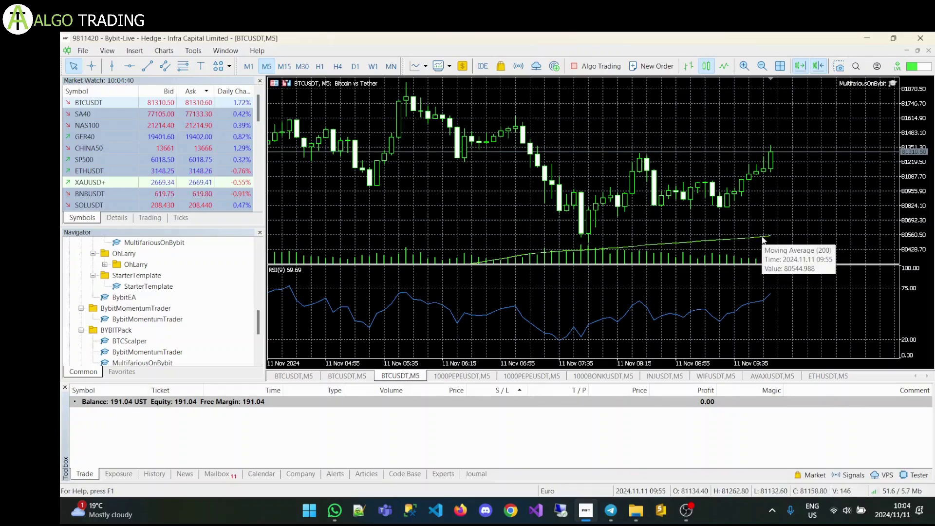
mouse_move(773, 155)
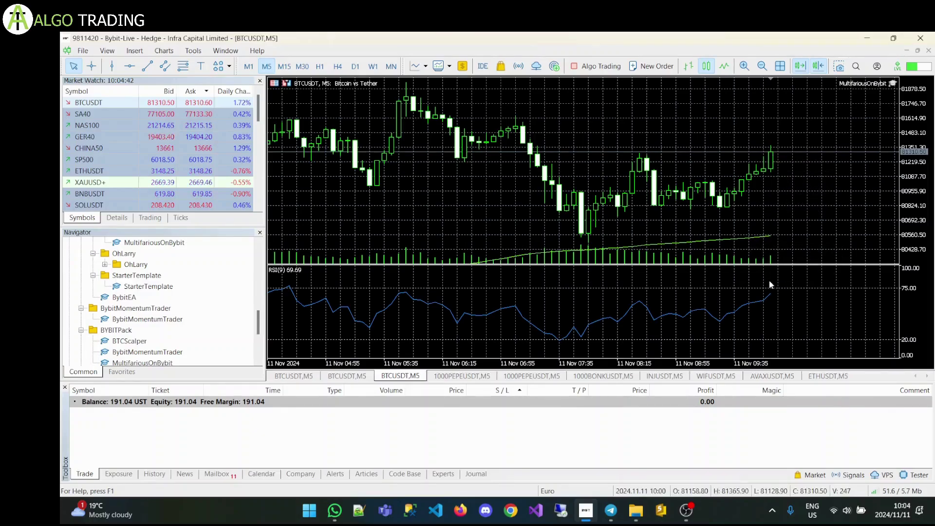
mouse_move(771, 297)
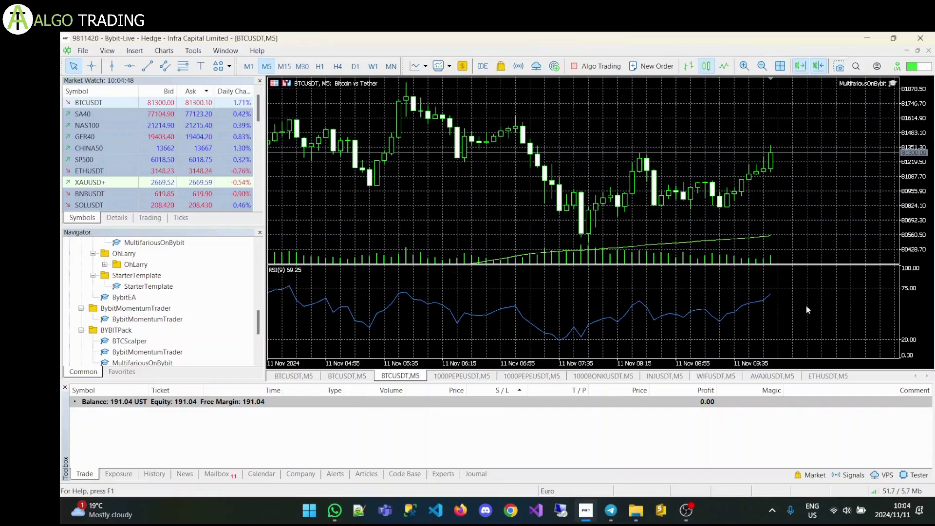
drag(915, 196, 916, 214)
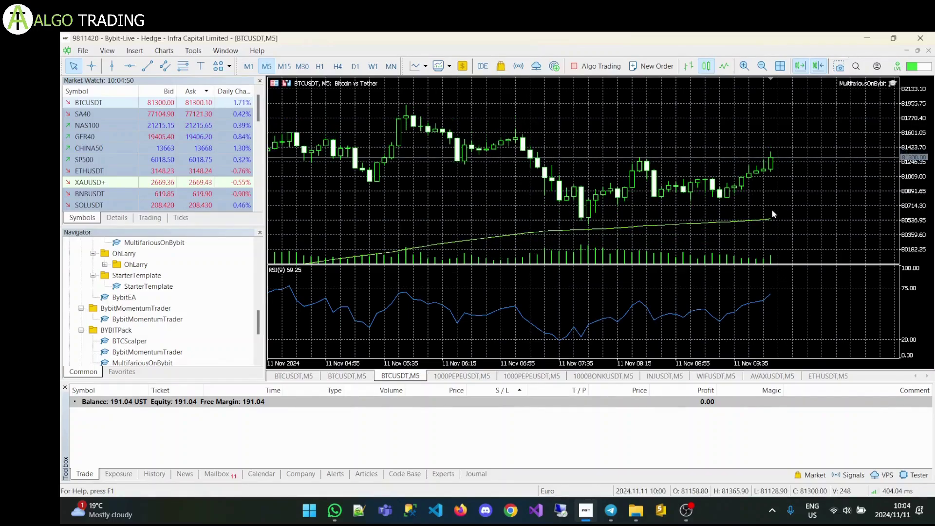